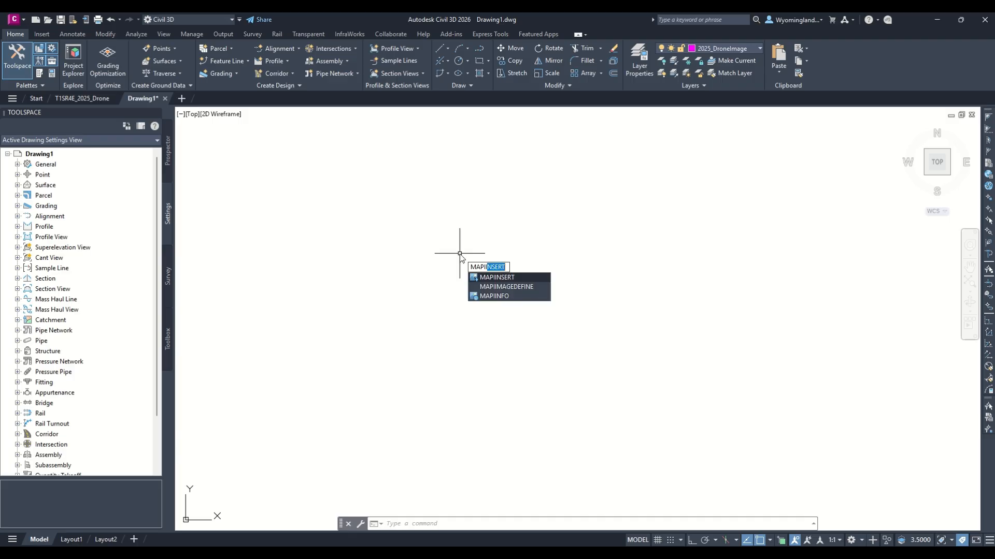
Insert all the compressed ortho tile TIFs from the 2025_OrthoTilesCompressed folder inside 003_ToCad using MAPIINSERT
key(Return)
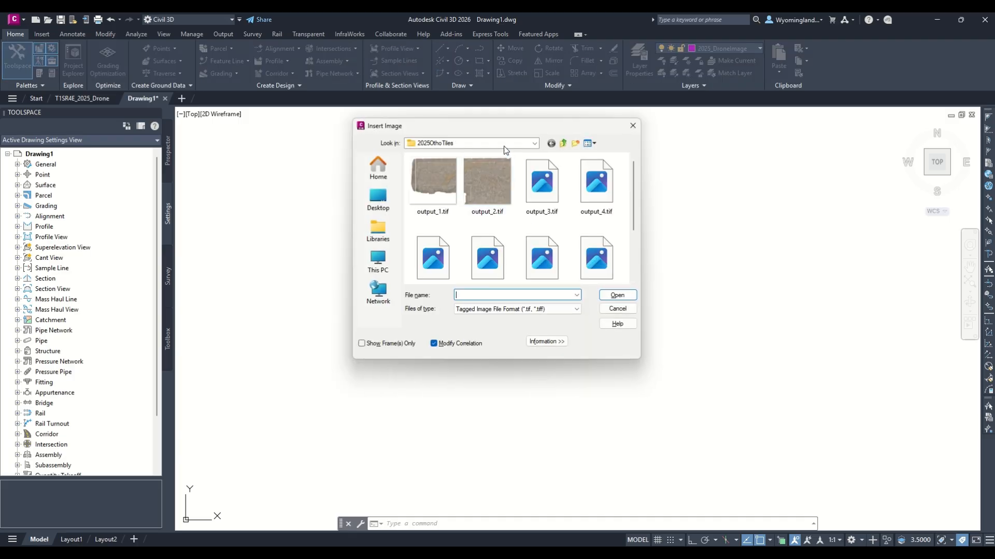
click(505, 144)
click(464, 304)
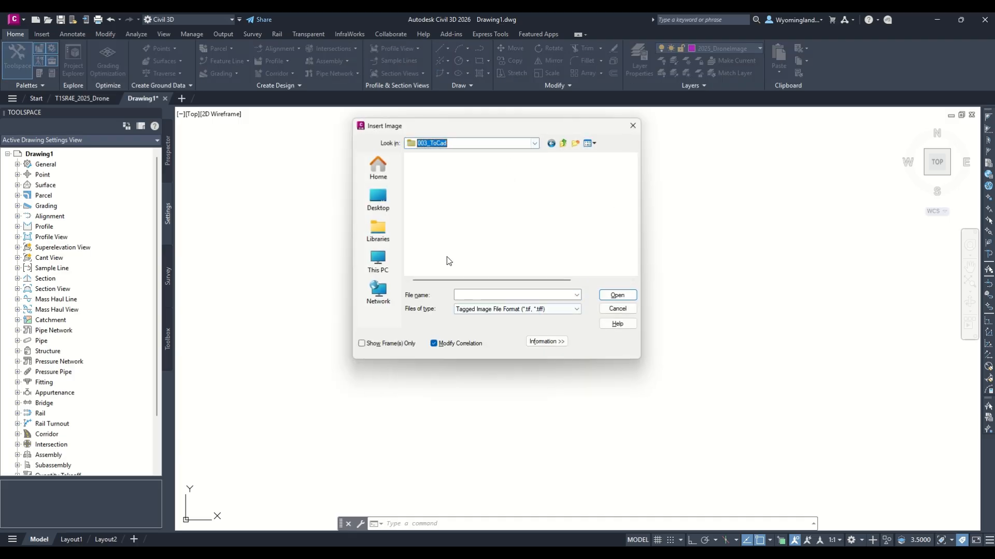
double_click(458, 173)
click(446, 178)
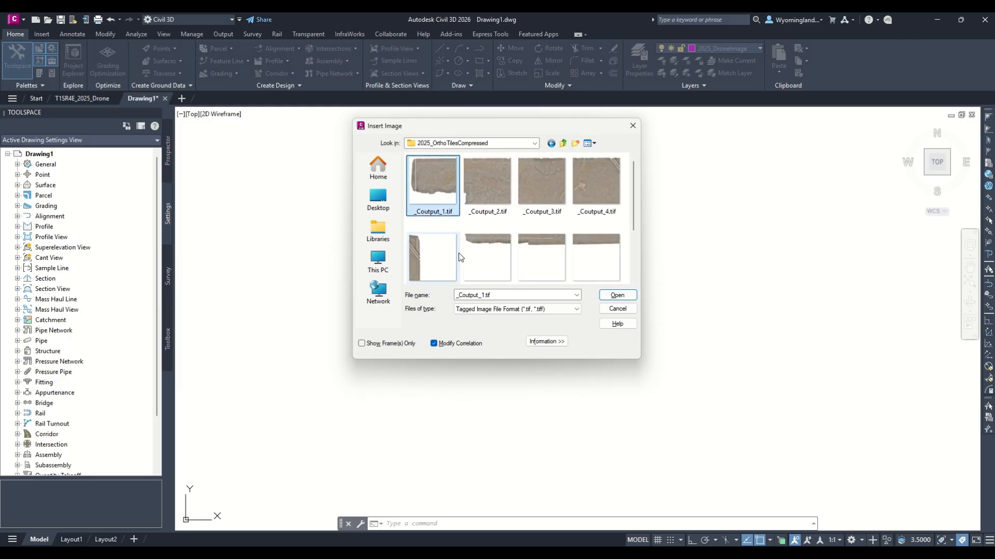
key(ctrl+a)
click(617, 295)
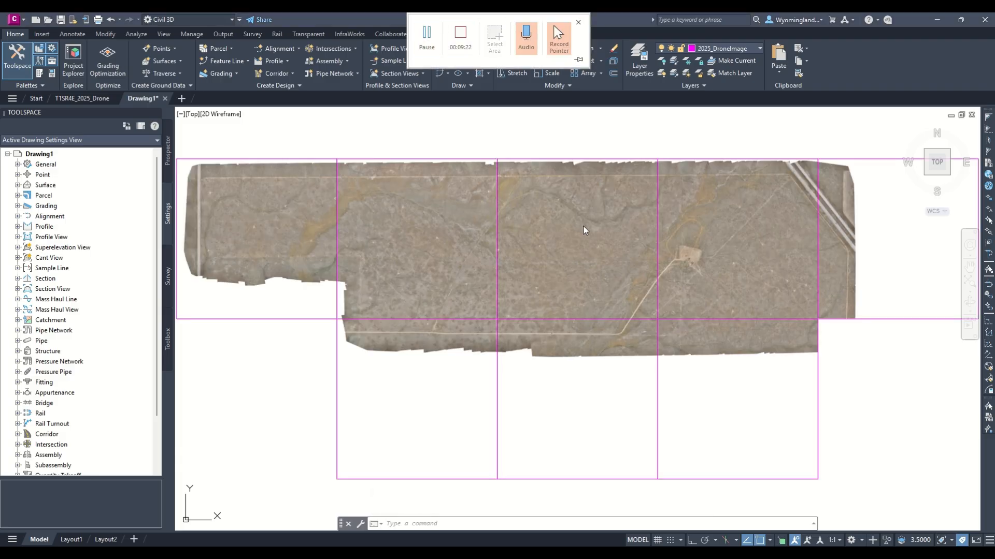
Hide the borders around the inserted ortho tiles by setting IMAGEFRAME to 0
middle_drag(569, 229, 568, 242)
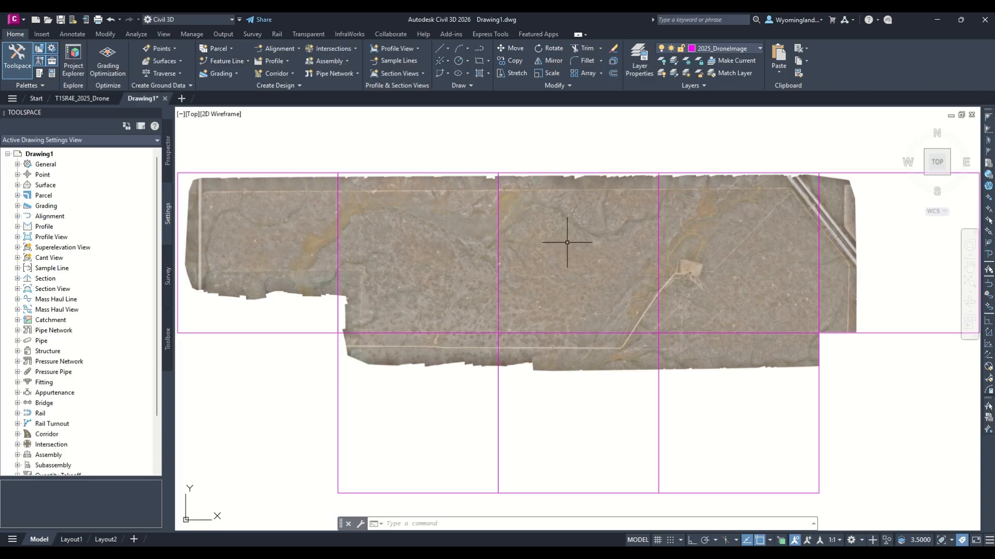
text(IMAGEFr)
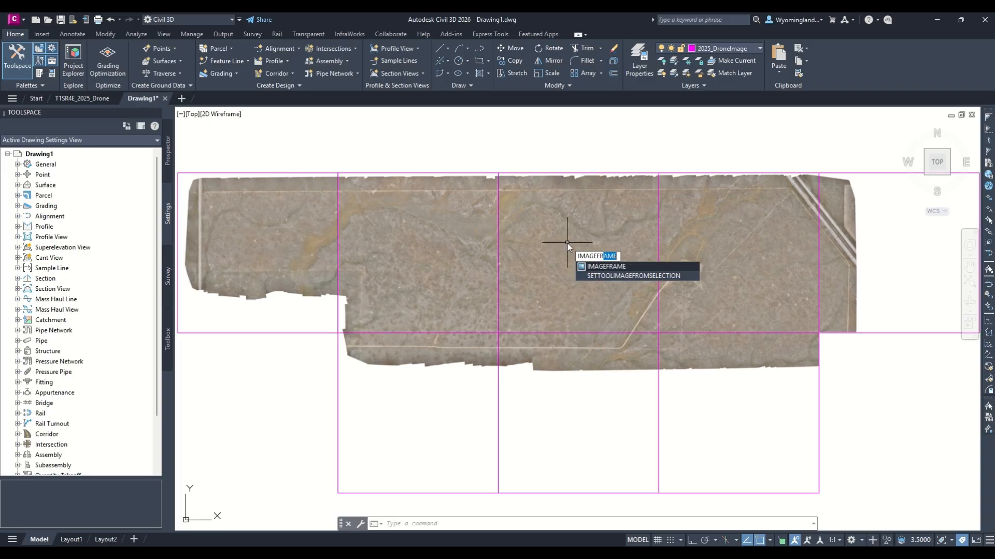
key(Return)
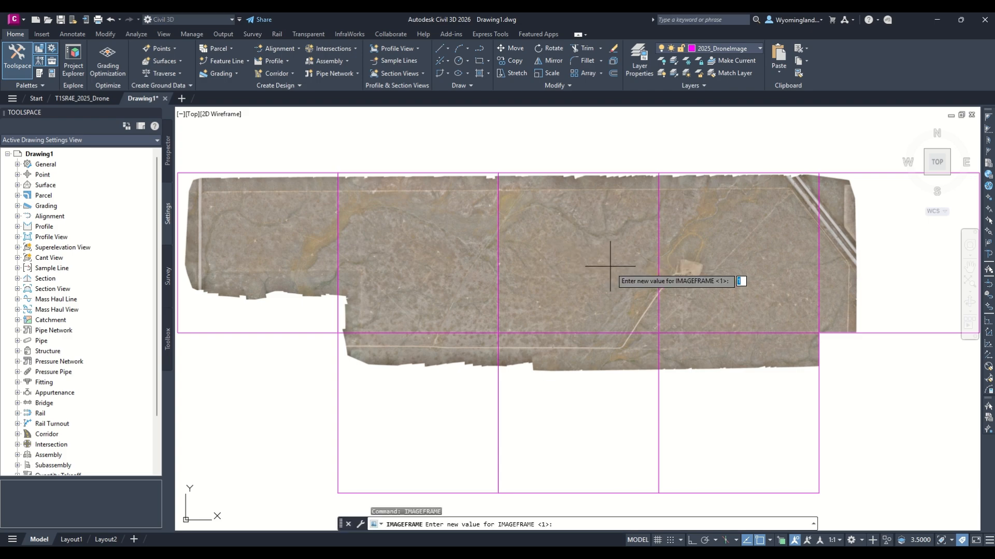
text(0)
key(Return)
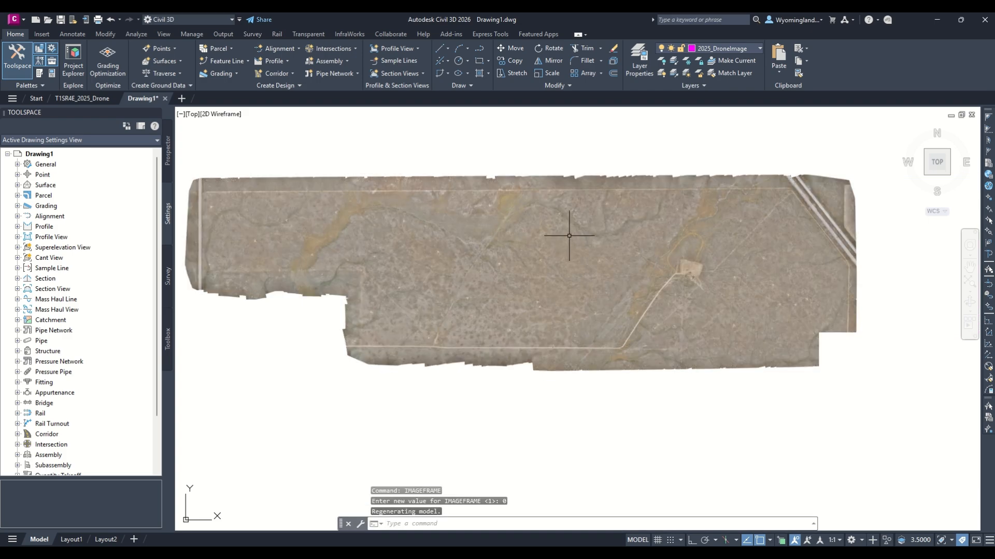
Examine the image detail of the ortho tiles at the highway pavement, the power line poles and the vehicles
scroll(824, 228, up, 6)
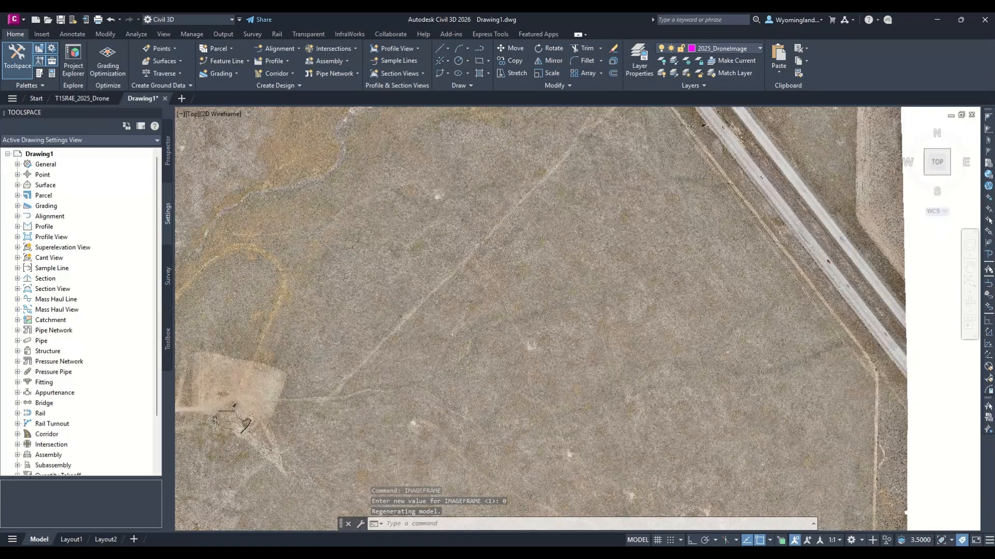
scroll(839, 225, up, 4)
scroll(788, 194, up, 8)
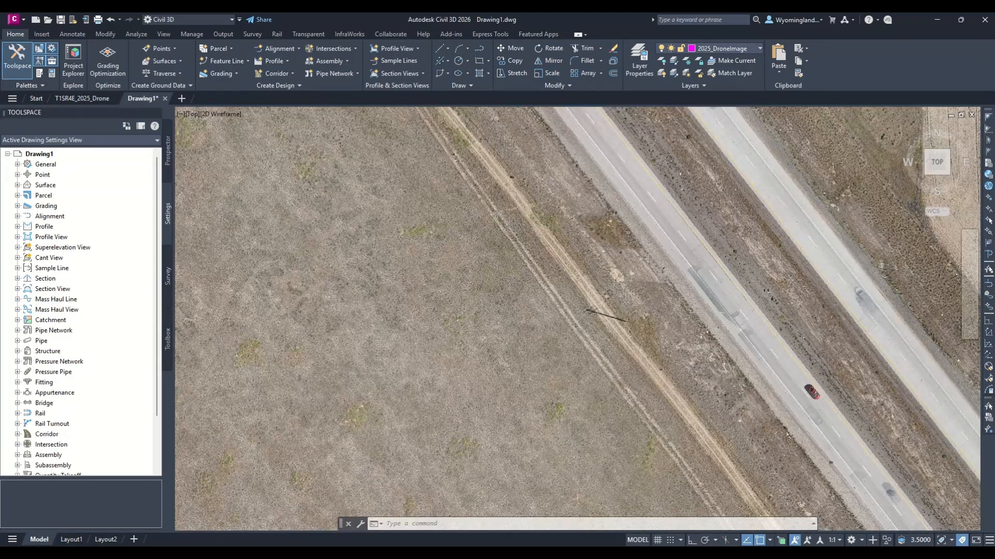
scroll(736, 216, up, 3)
scroll(762, 300, down, 4)
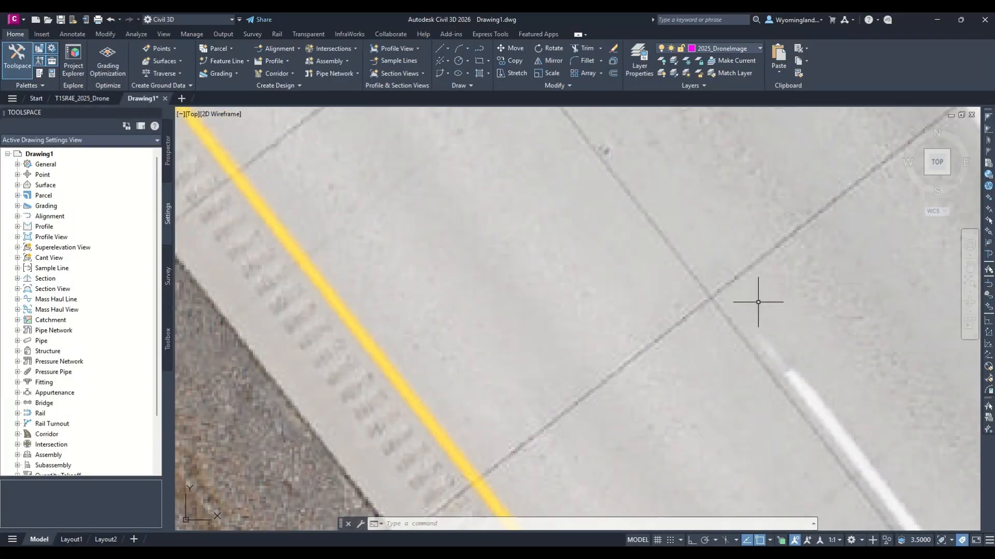
scroll(863, 422, down, 2)
scroll(766, 344, down, 2)
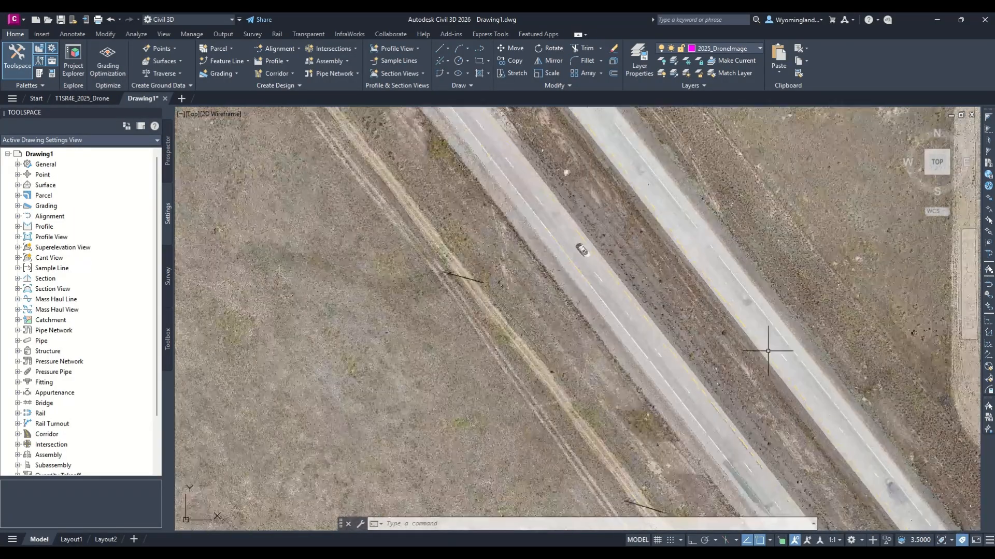
middle_drag(563, 233, 684, 390)
middle_drag(567, 238, 709, 371)
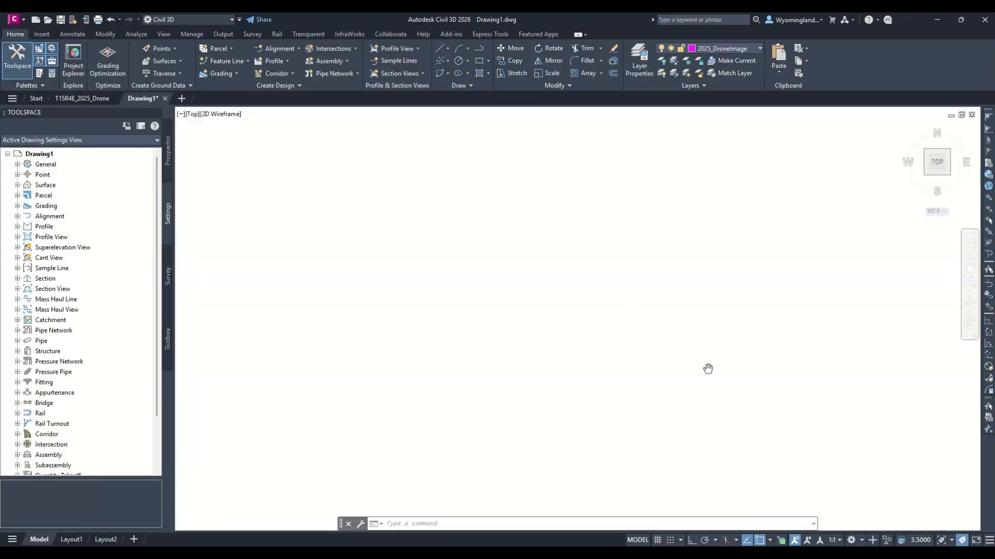
scroll(657, 358, up, 5)
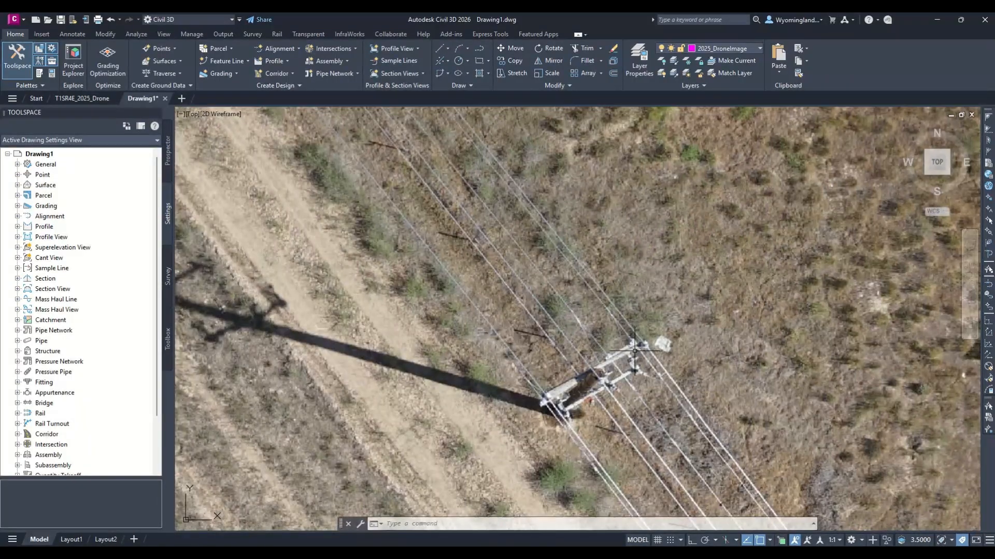
scroll(680, 392, down, 3)
scroll(680, 391, down, 3)
middle_drag(699, 363, 510, 305)
scroll(578, 295, up, 5)
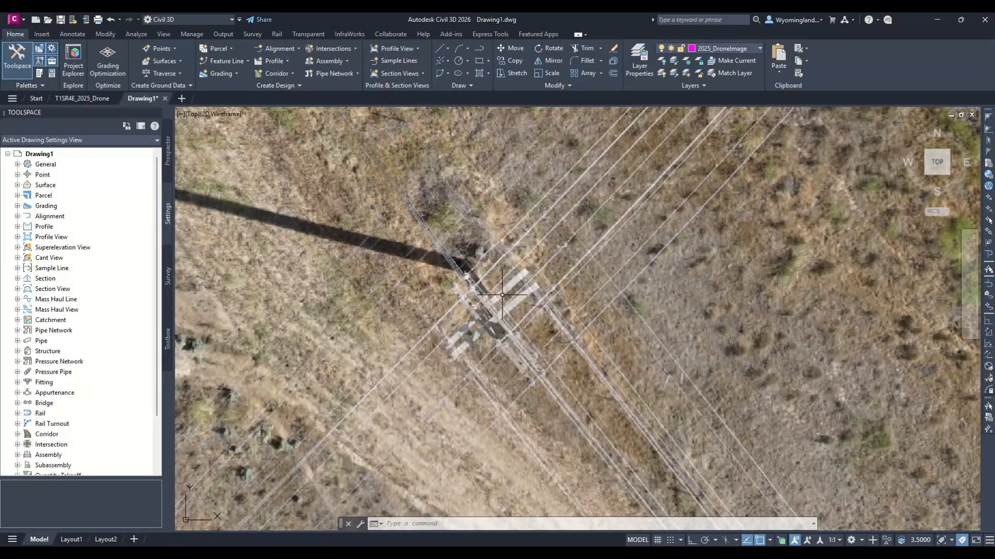
scroll(577, 296, down, 3)
scroll(428, 323, down, 2)
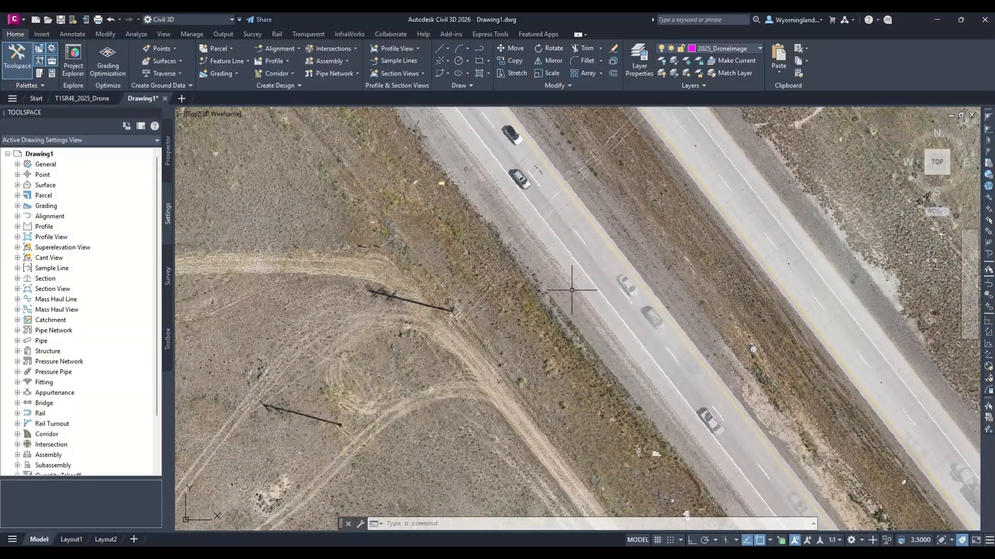
scroll(539, 169, up, 6)
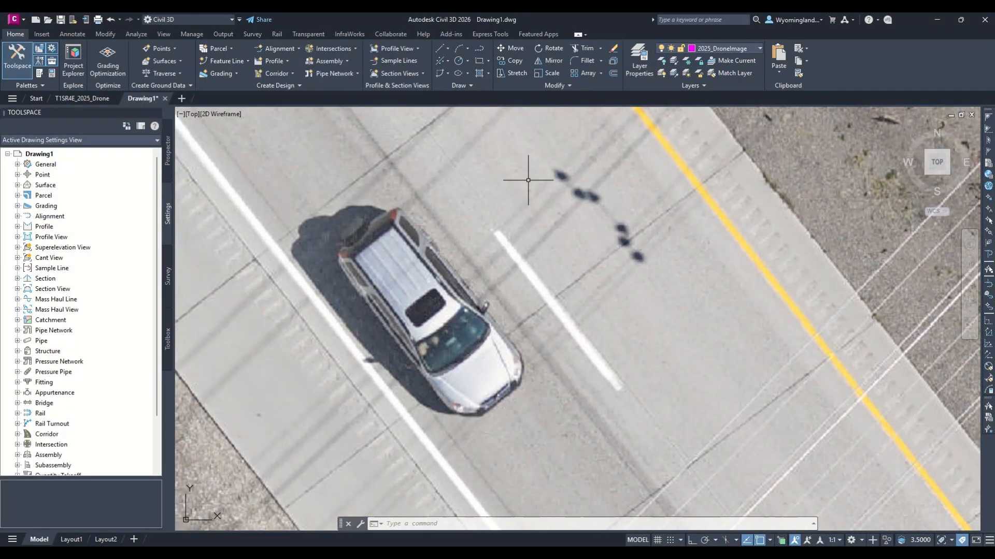
scroll(549, 317, up, 2)
scroll(552, 302, down, 4)
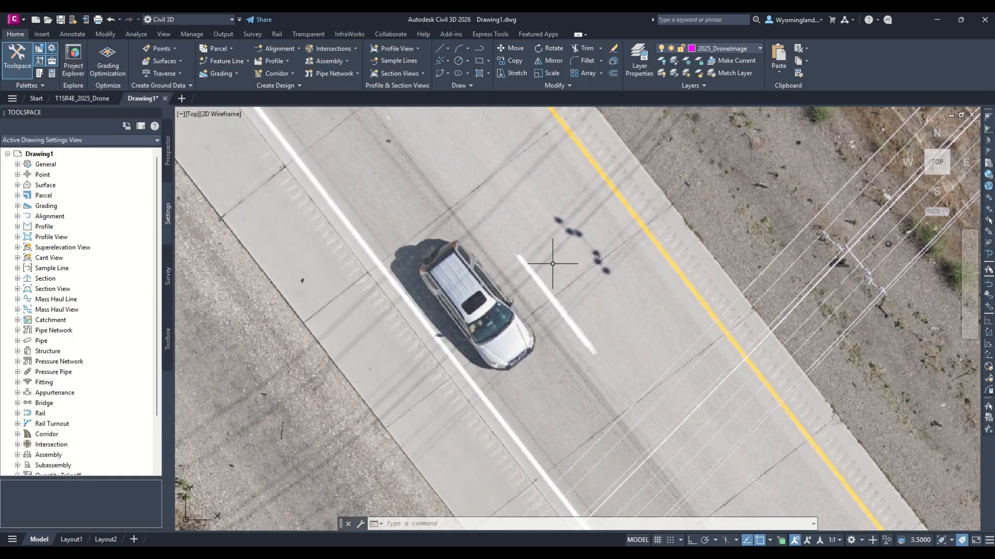
mouse_move(493, 15)
click(427, 39)
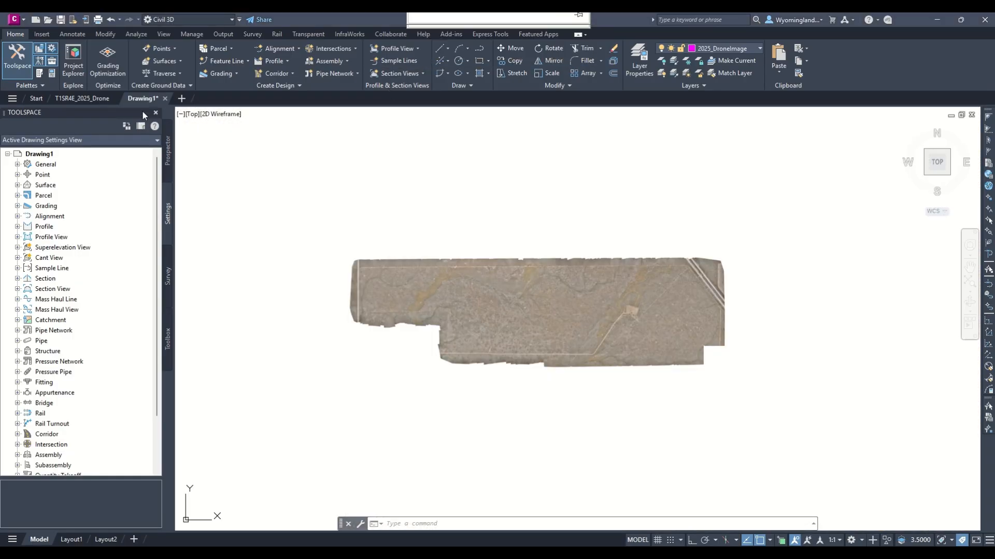
Save the drawing as T1SR4E_2025_DroneImage.dwg in the 002_DWG folder and close it
right_click(145, 97)
click(172, 139)
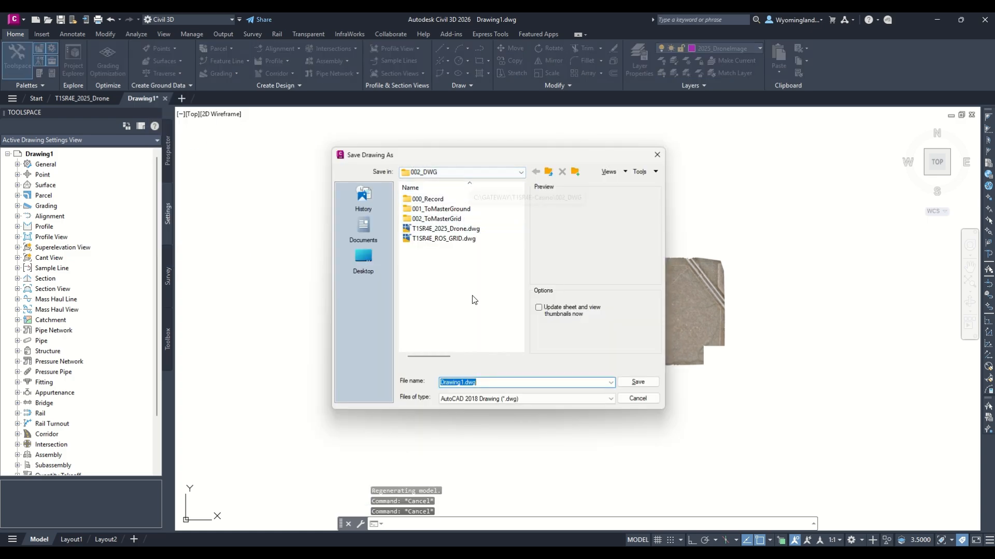
click(452, 230)
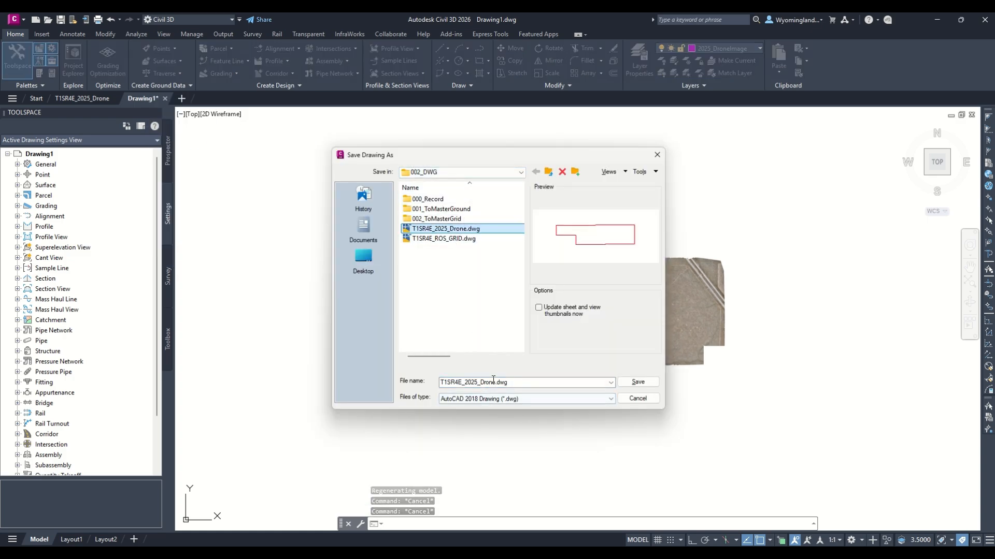
double_click(495, 383)
click(495, 383)
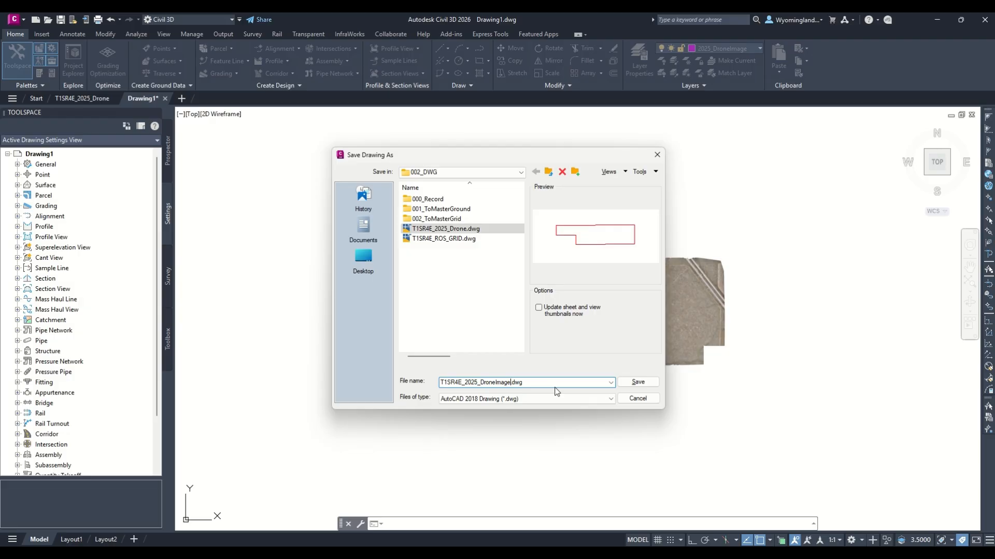
click(638, 382)
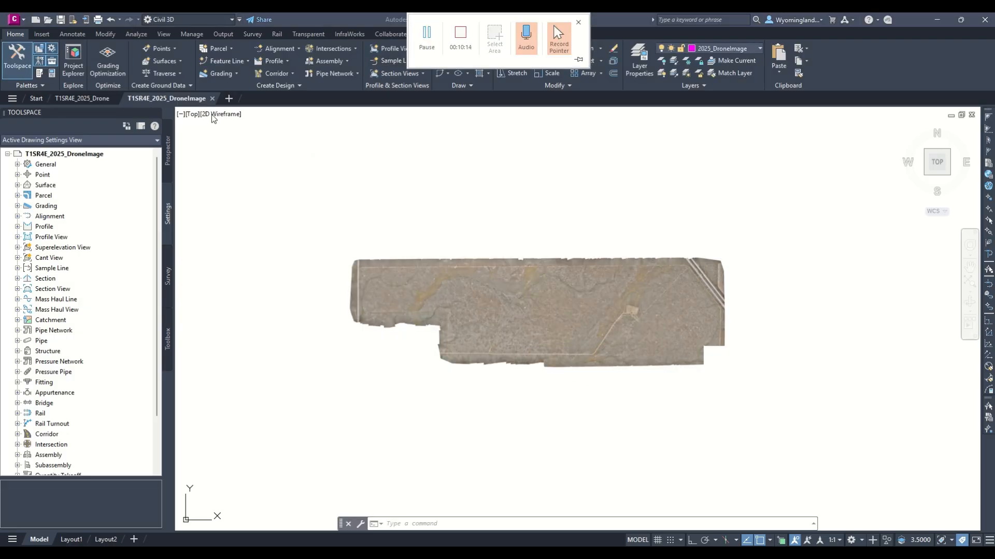
mouse_move(211, 100)
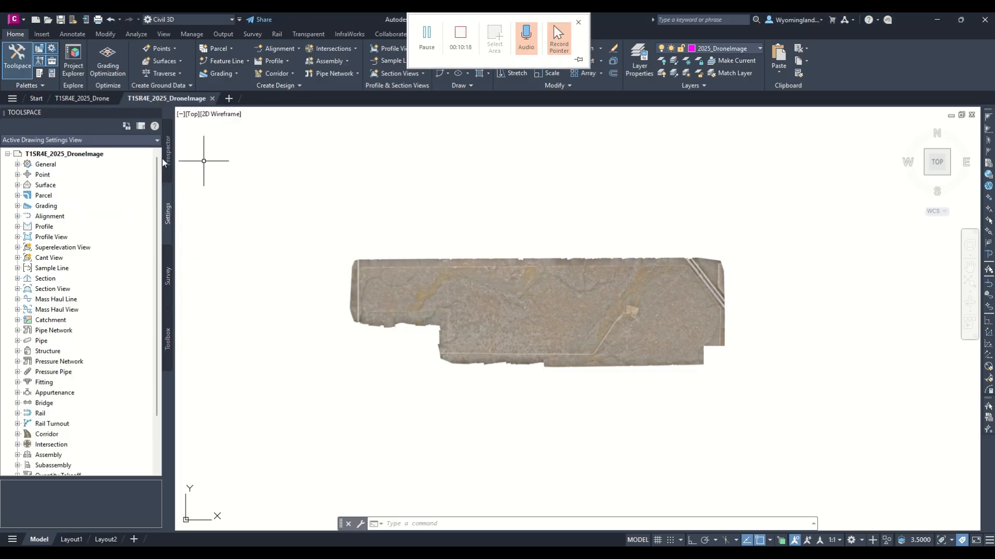
click(212, 99)
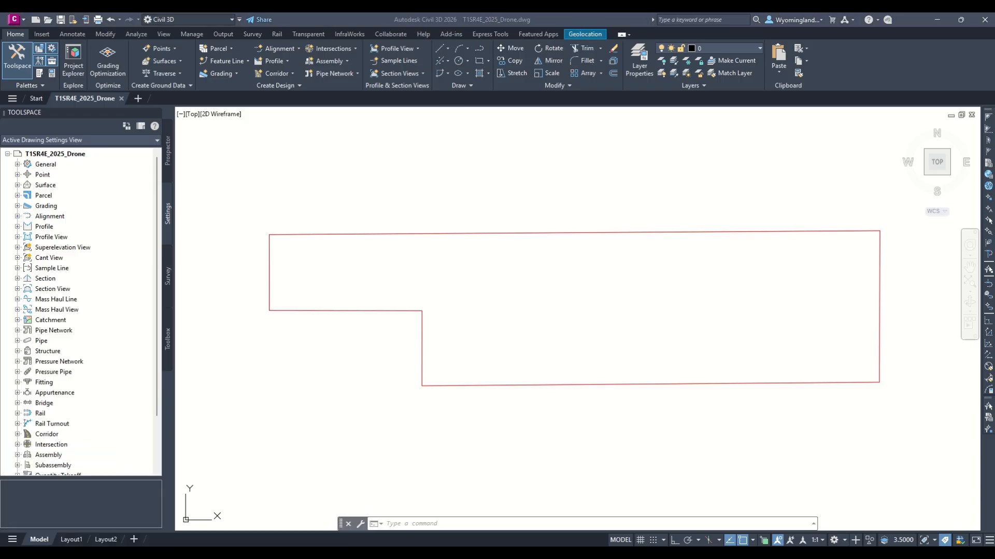
Launch CloudCompare
key(super)
click(303, 310)
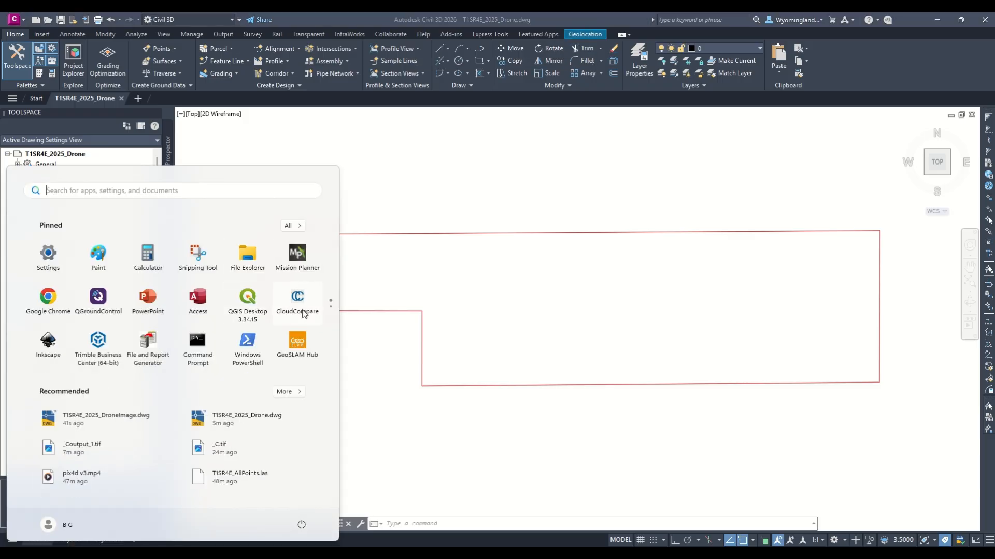
mouse_move(499, 17)
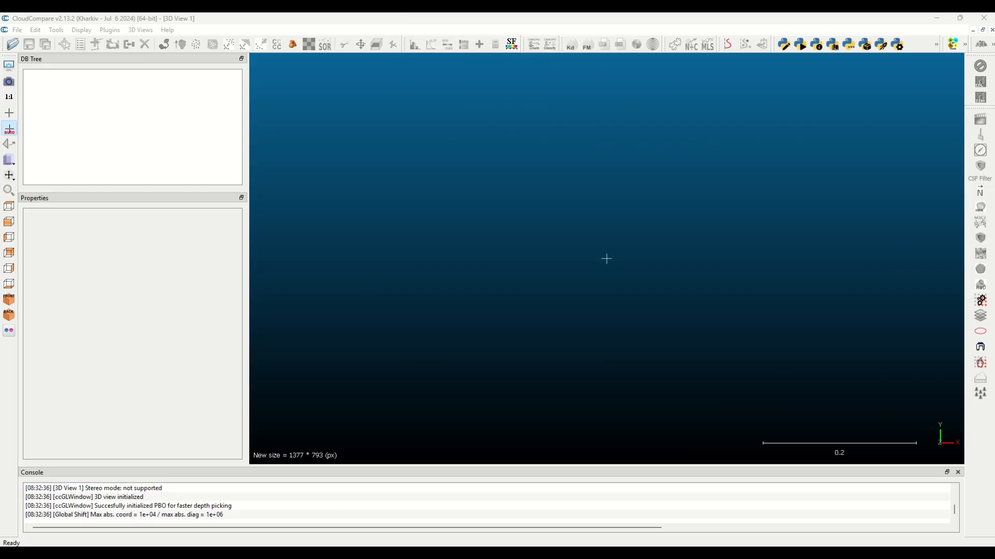
Bring T1SR4E_GroundPoints.las from the 001_Survey folder's 001_RawSensorData subfolder in File Explorer into CloudCompare's 3D view
key(super)
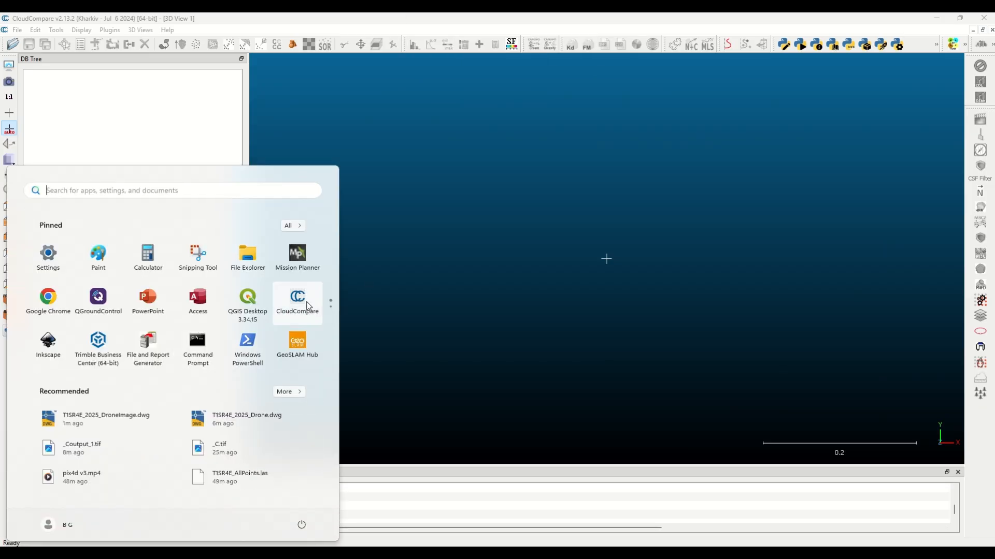
click(161, 552)
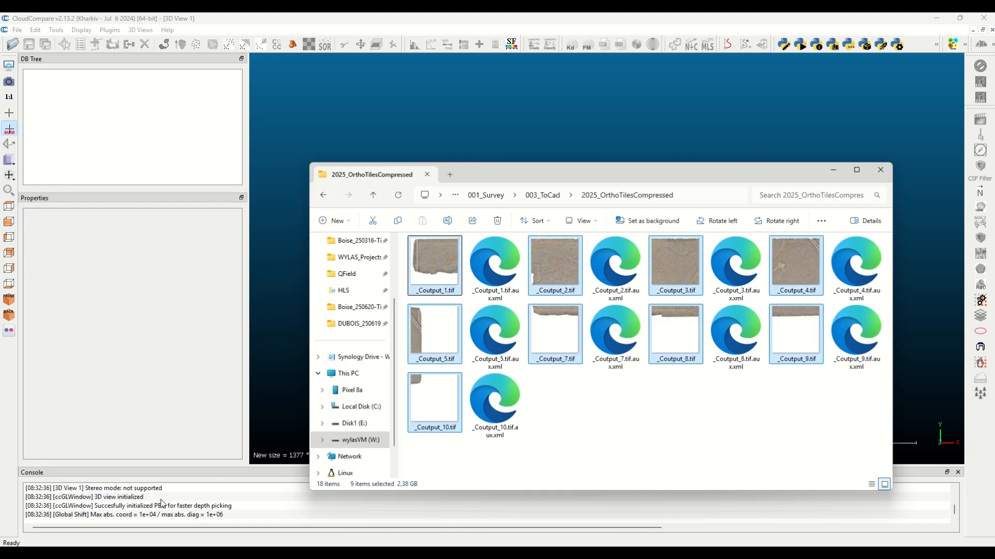
click(487, 195)
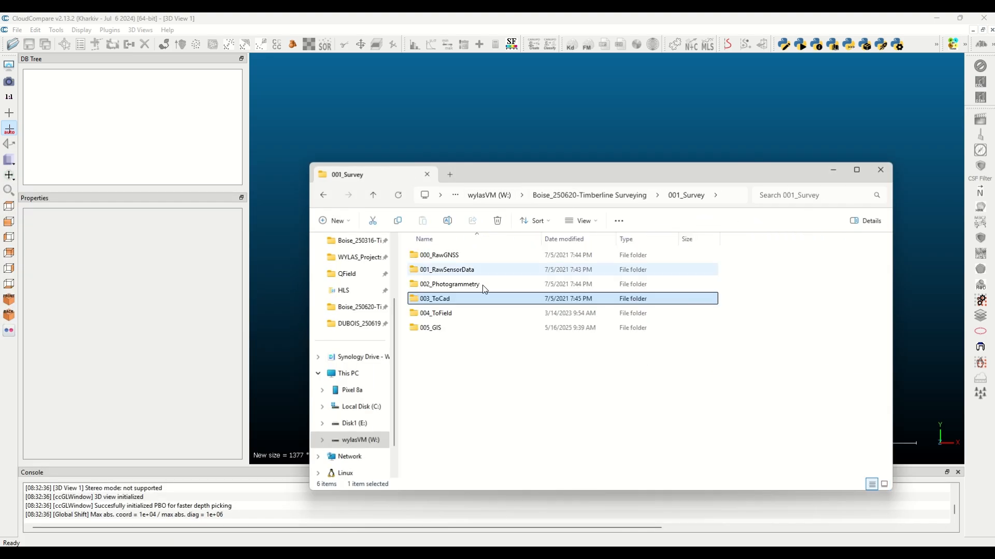
double_click(456, 270)
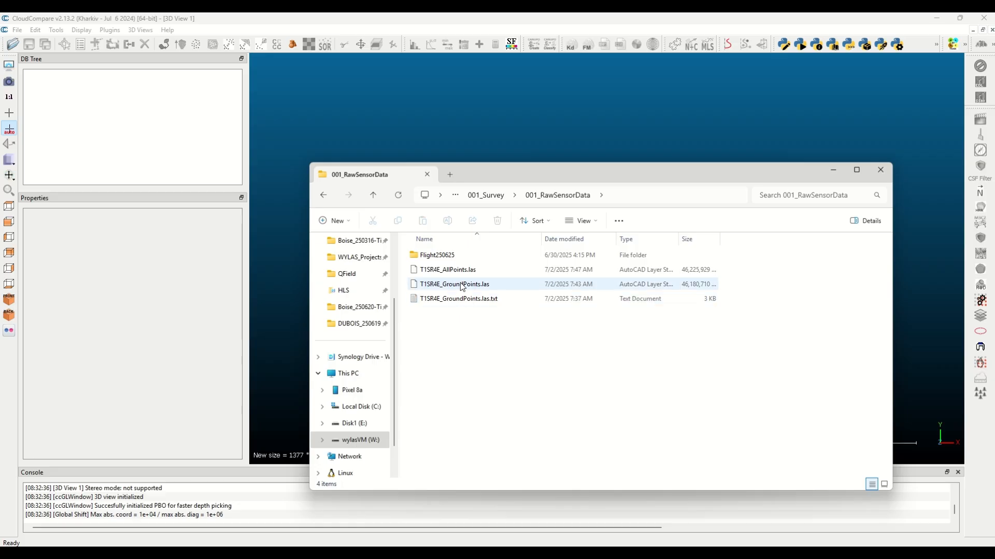
click(500, 285)
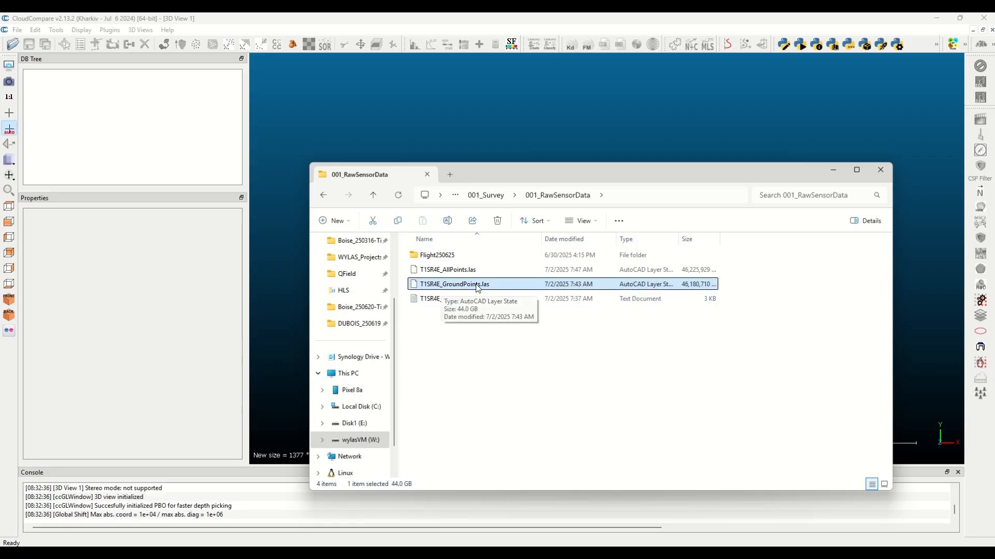
drag(478, 289, 596, 124)
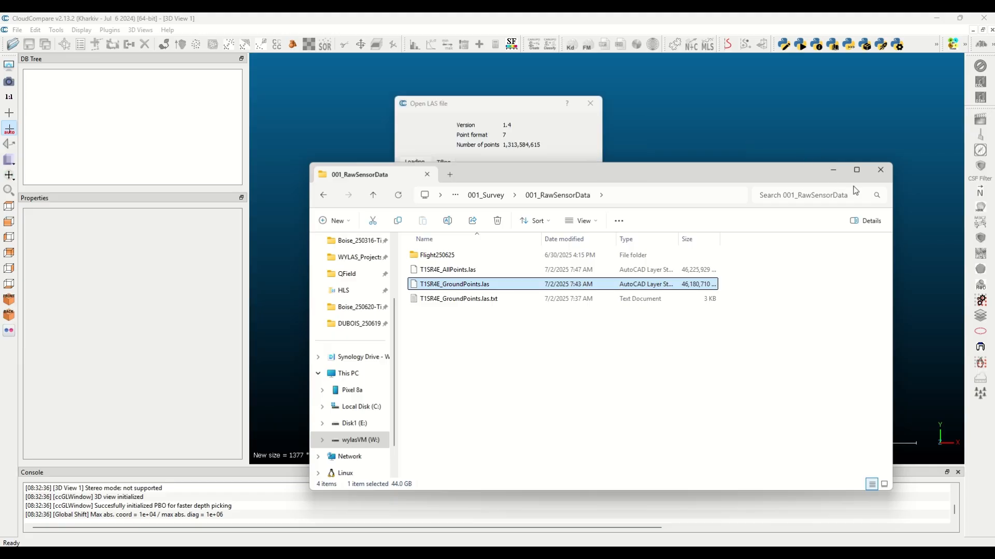
click(832, 173)
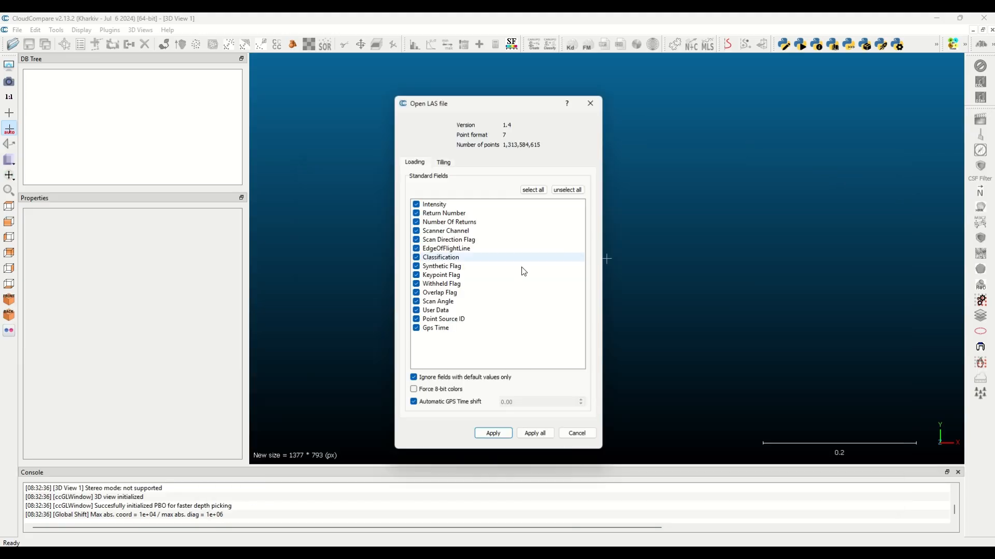
Load the LAS file with all standard fields and accept the suggested global shift of -2559450, -613670, 0 for all
click(545, 432)
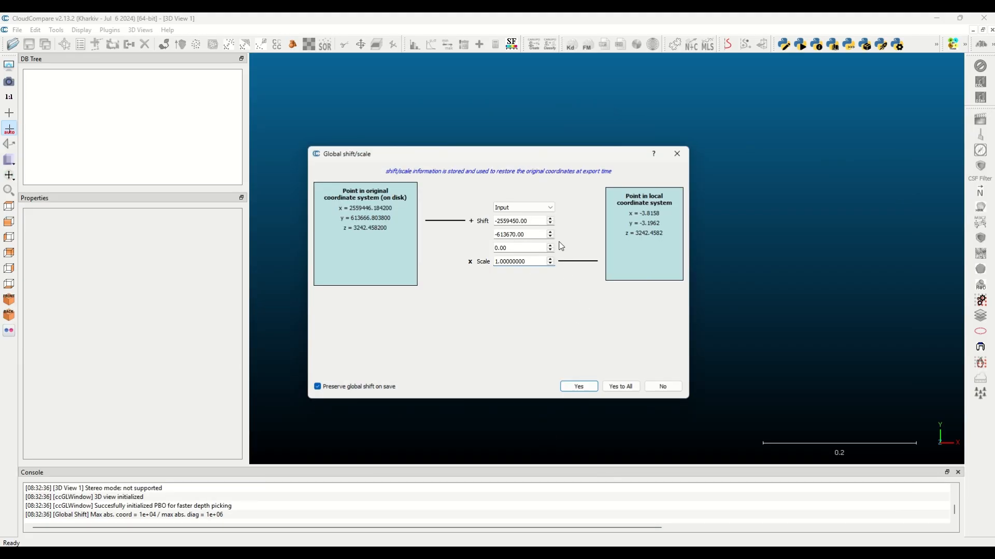
click(624, 386)
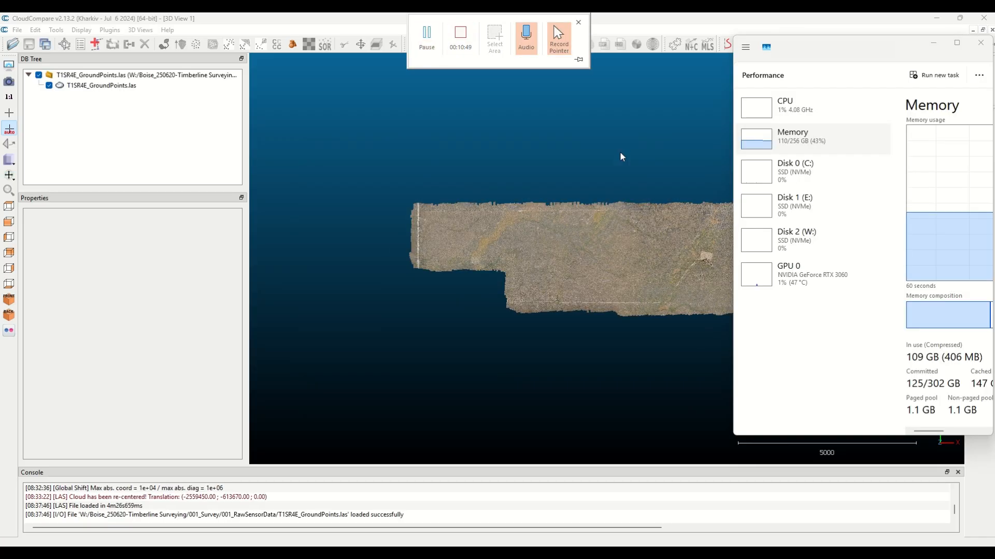
click(935, 45)
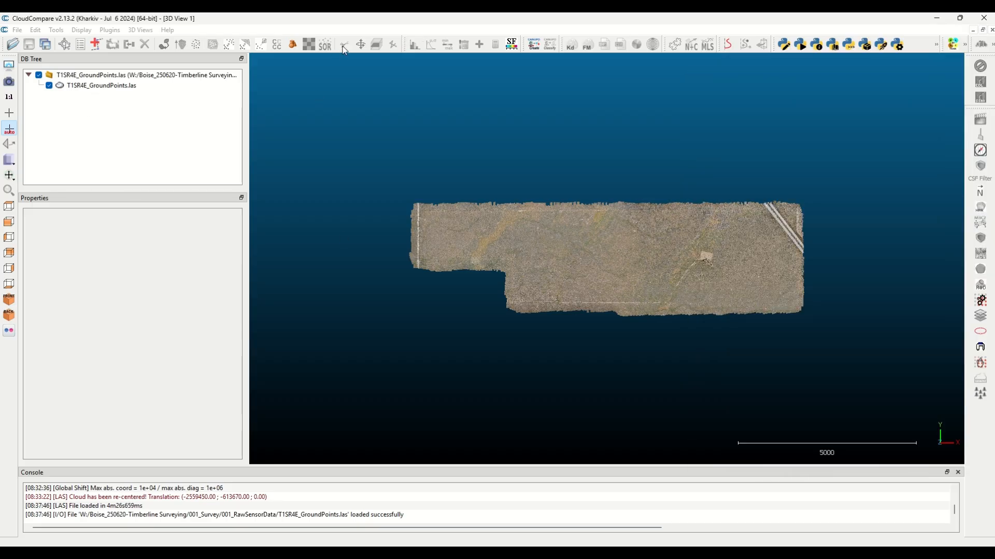
Segment the ground point cloud with a rectangular selection around its narrow western section, keeping the points inside
click(101, 86)
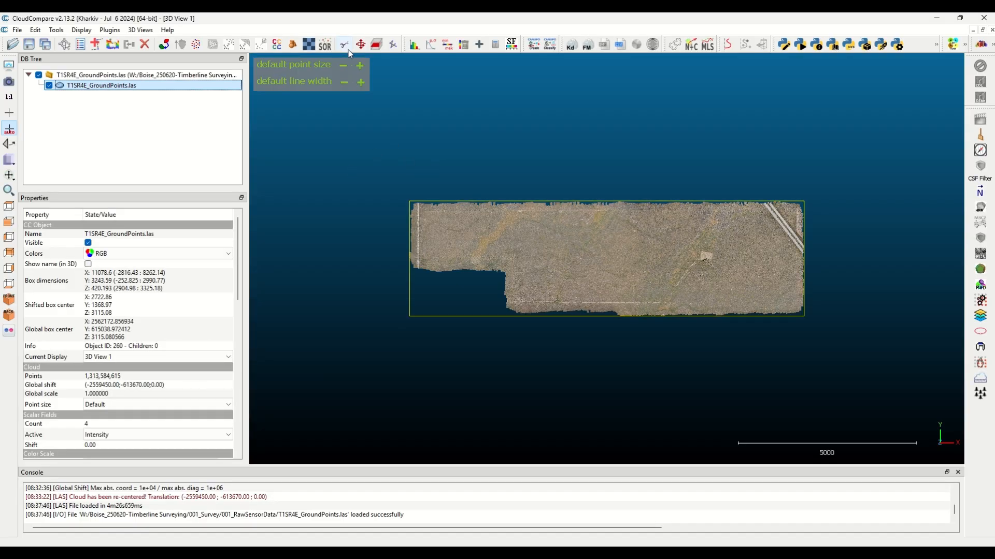
click(348, 49)
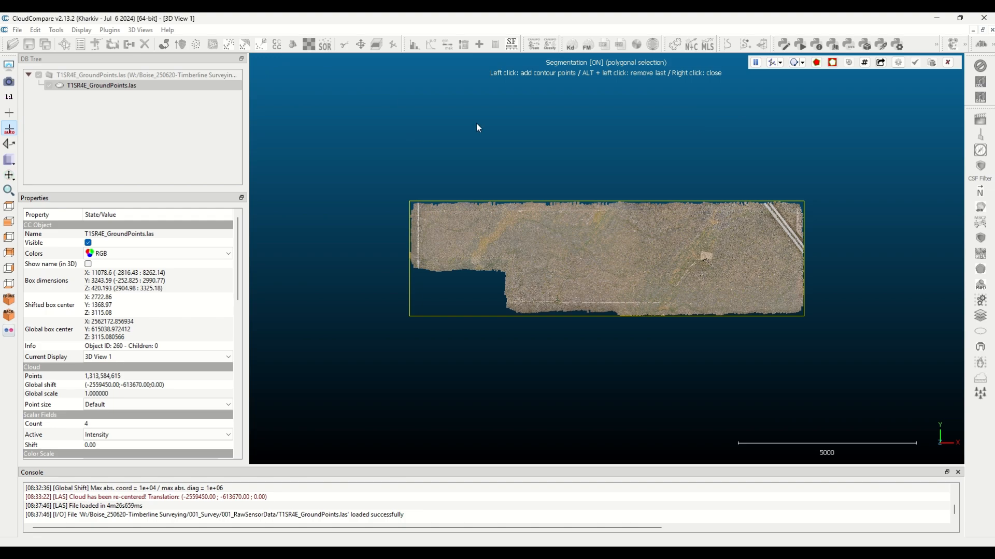
click(802, 62)
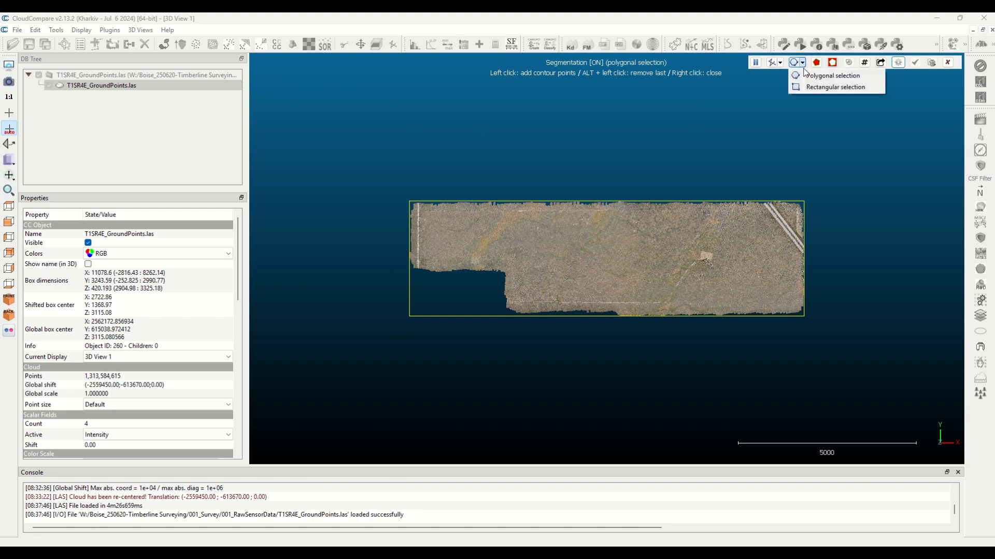
click(810, 88)
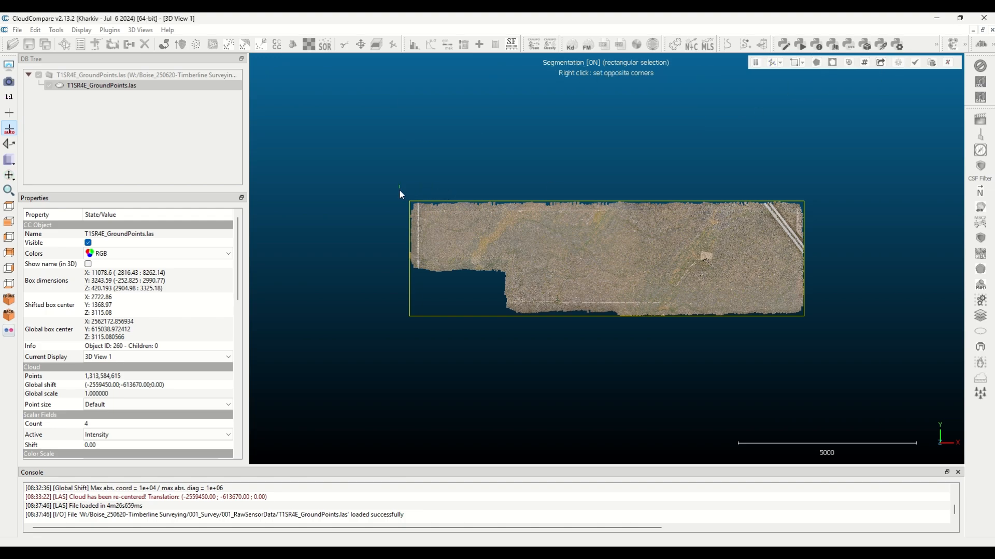
drag(400, 186, 509, 321)
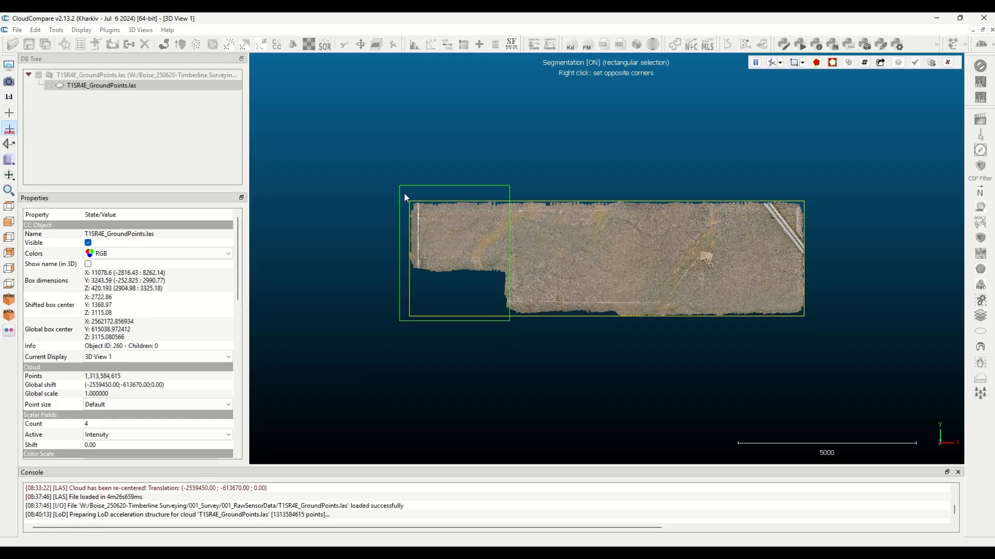
drag(404, 193, 505, 280)
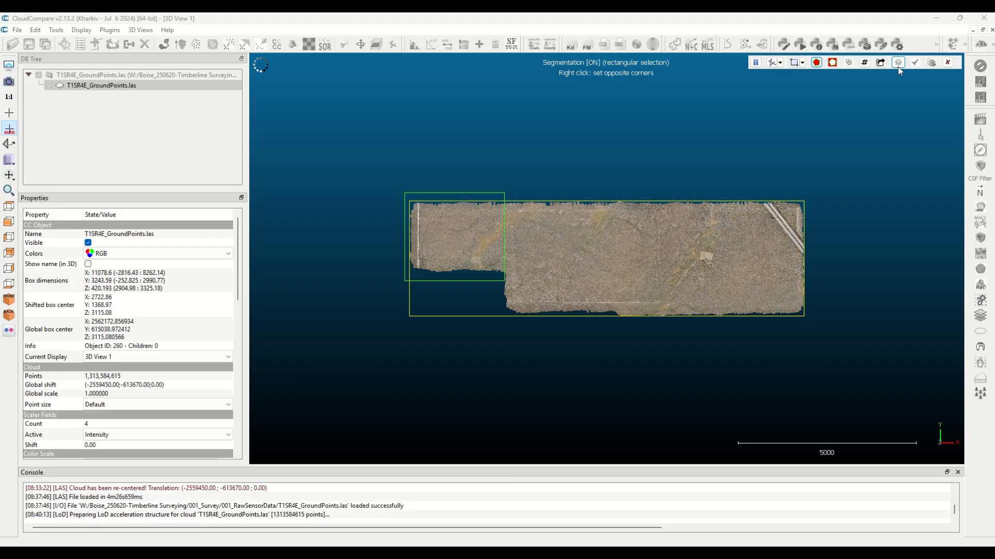
mouse_move(495, 15)
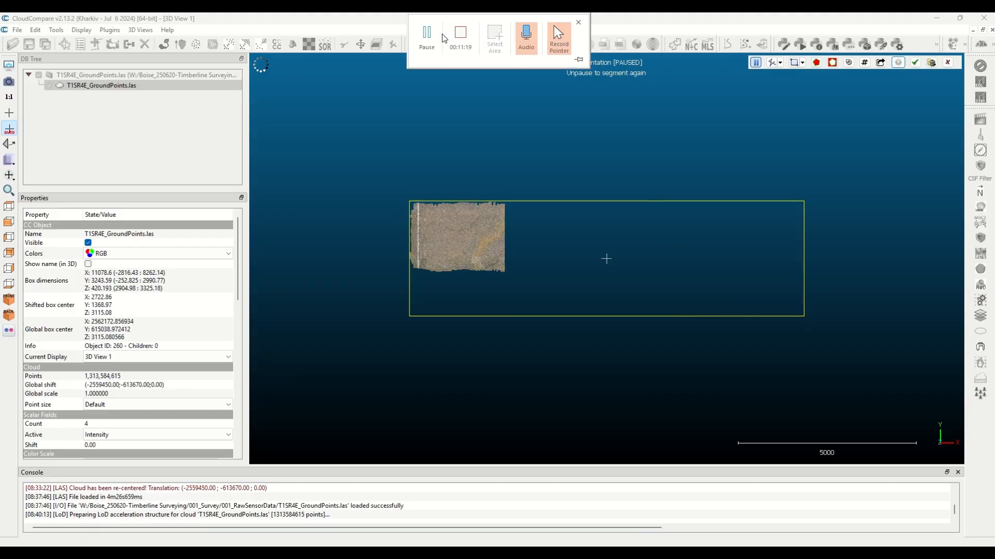
click(432, 41)
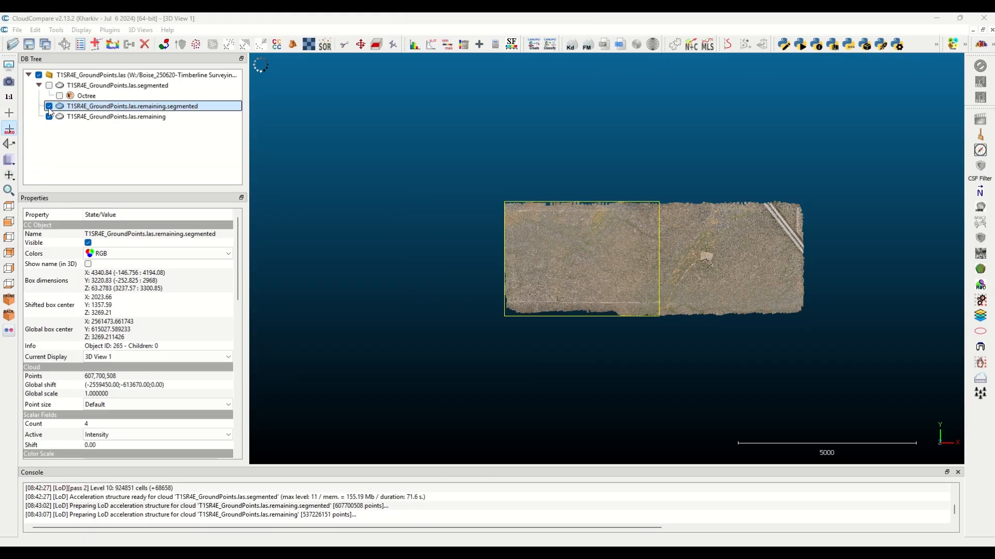
Hide the remaining.segmented and remaining clouds, and show and select only the T1SR4E_GroundPoints.las.segmented cloud
click(49, 107)
click(49, 117)
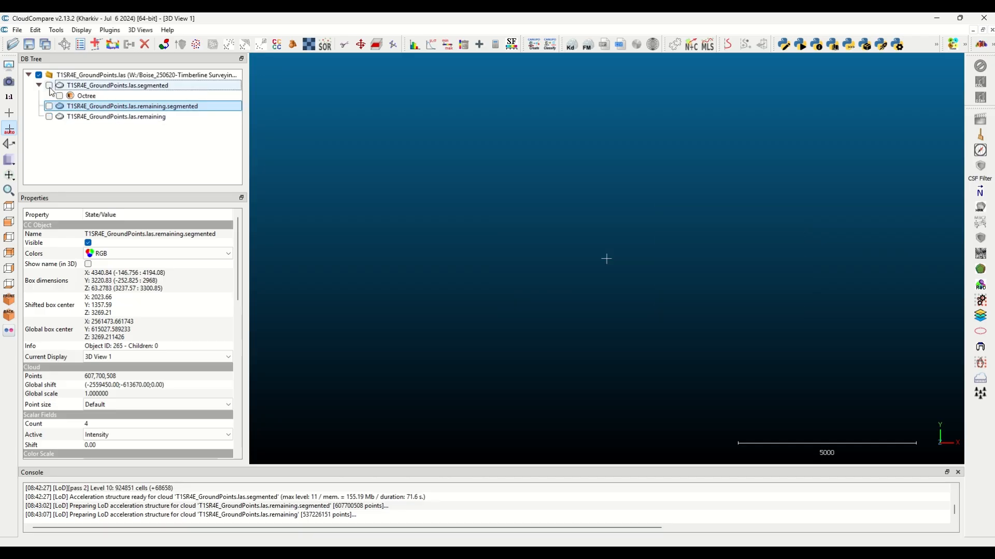
click(49, 86)
click(96, 86)
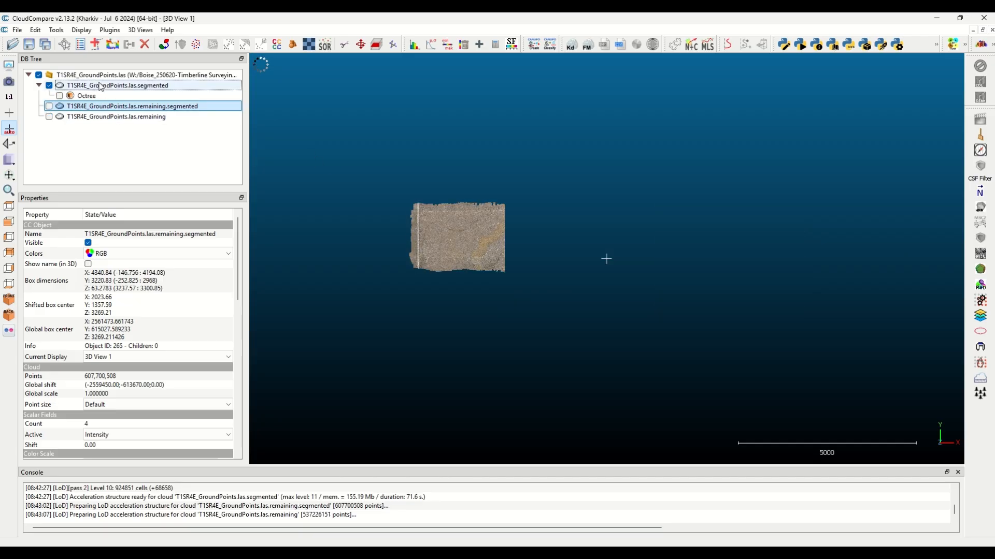
Rasterize the selected segment with a grid step of 0.5, keeping the Z direction and minimum cell height, and proceed with the big grid
click(56, 30)
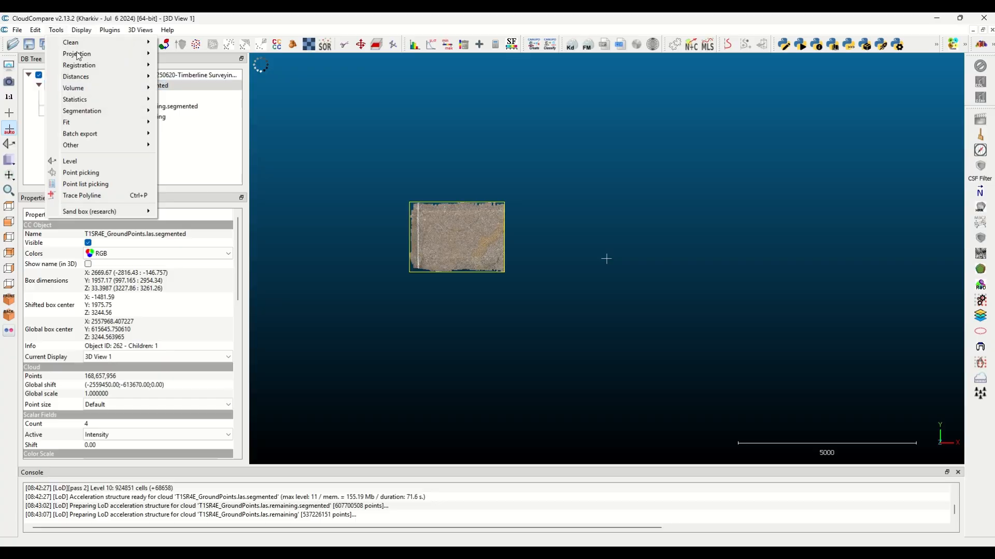
mouse_move(88, 57)
click(193, 66)
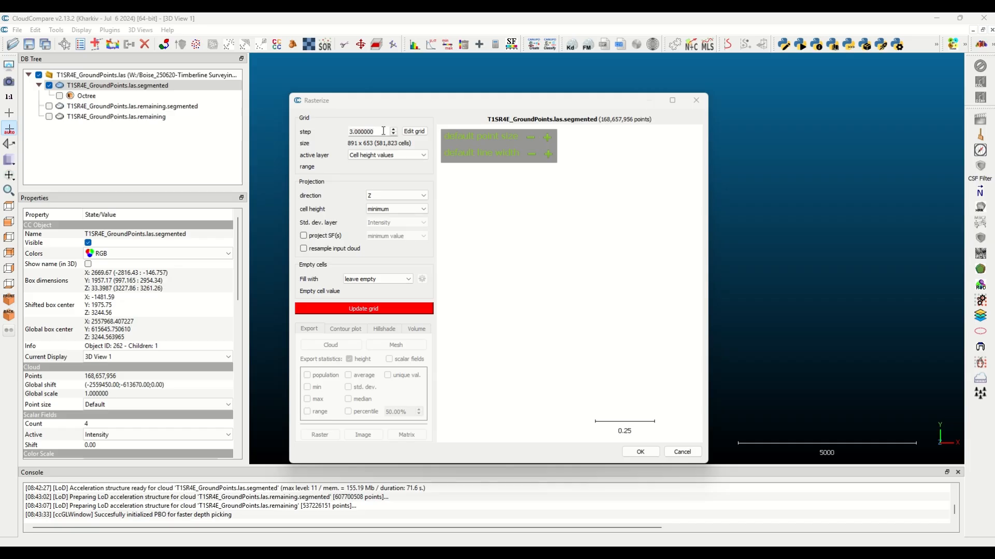
drag(383, 131, 296, 134)
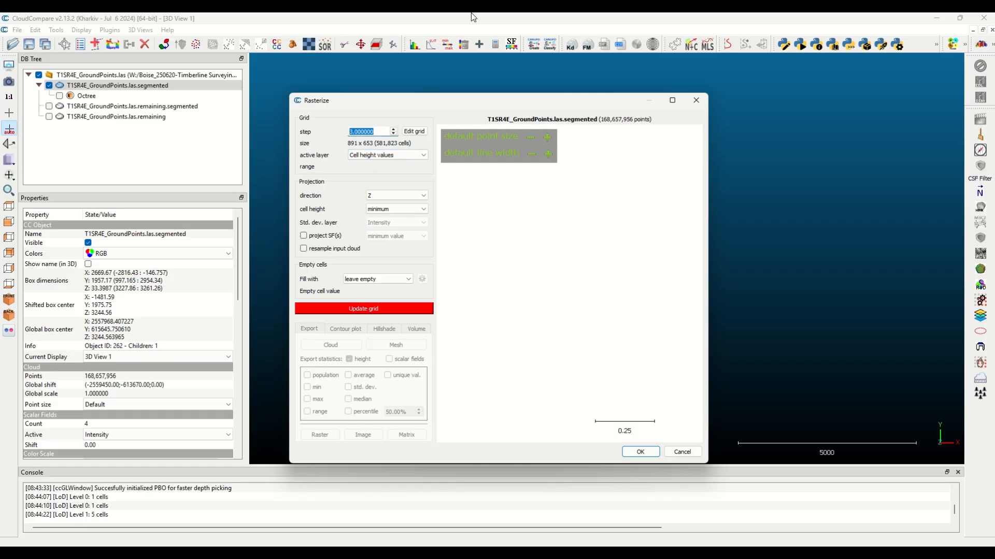
mouse_move(471, 13)
click(426, 39)
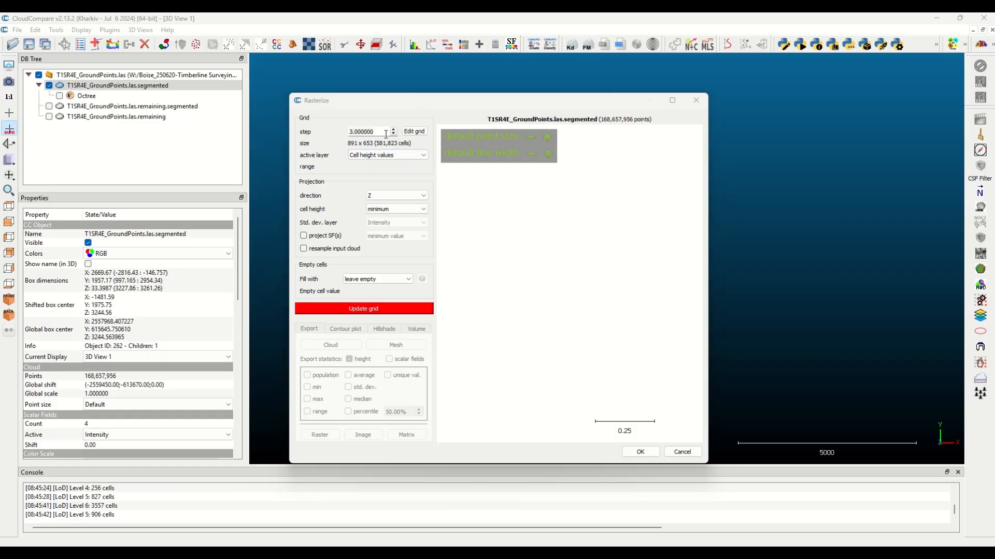
drag(386, 134, 332, 132)
text(.5)
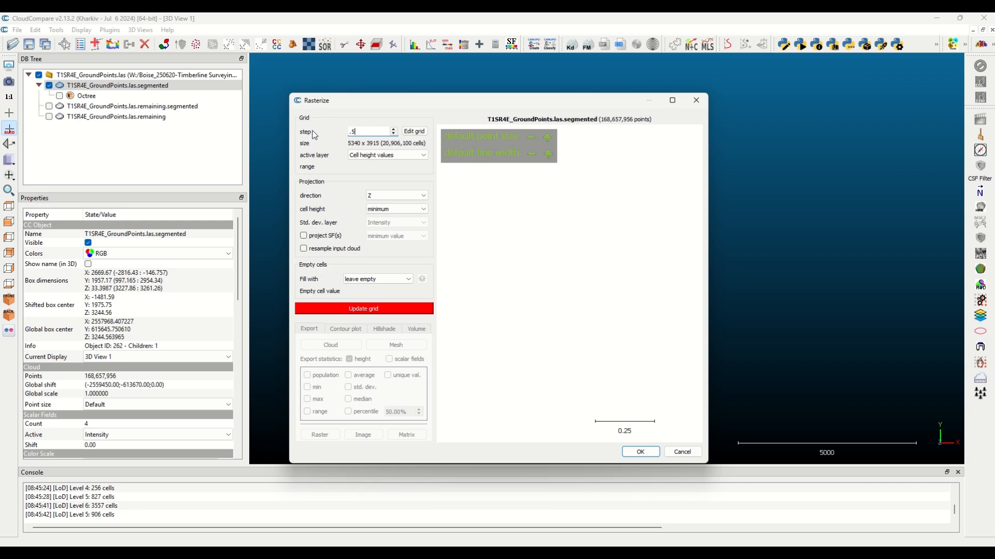
click(375, 309)
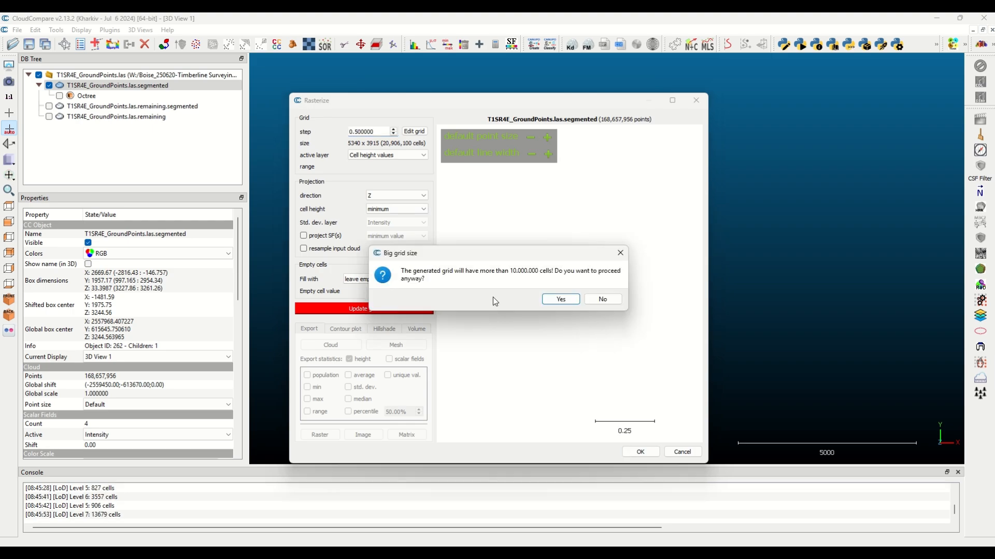
click(570, 302)
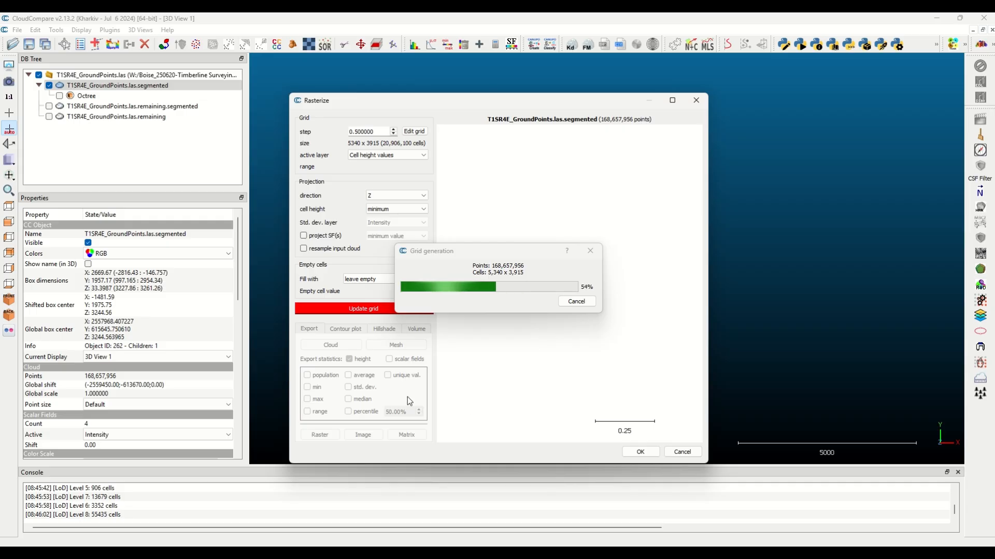
Check the computer's memory usage in Task Manager while the grid is being generated
key(super)
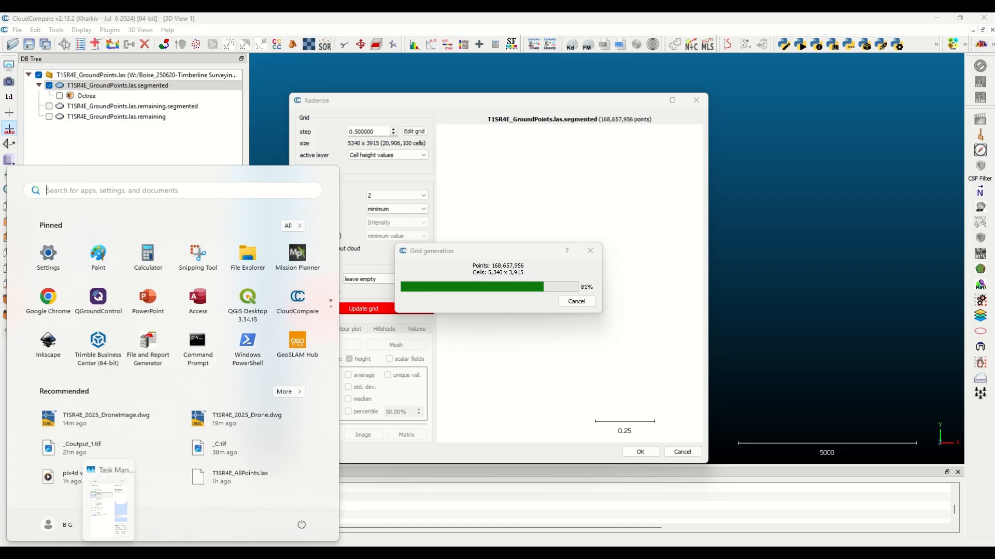
click(109, 554)
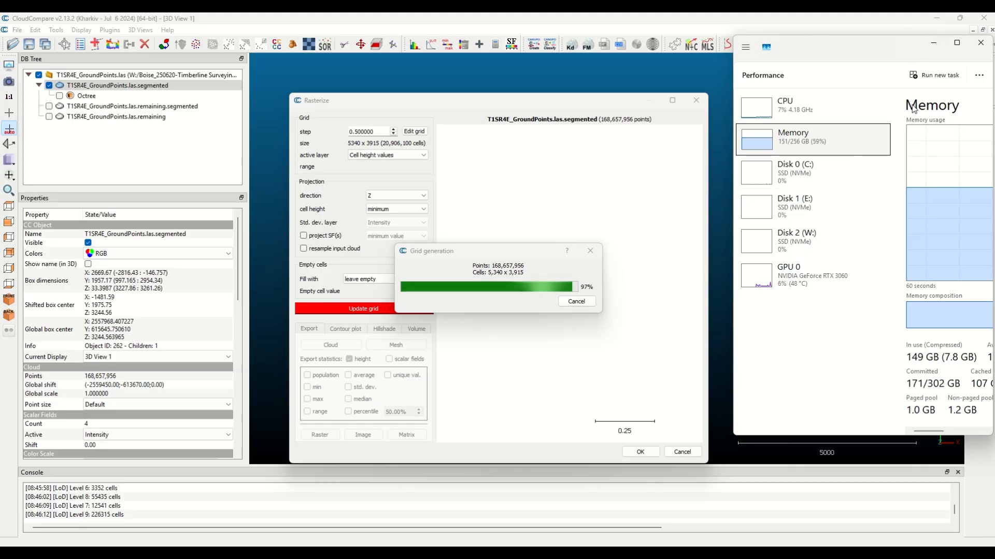
click(933, 44)
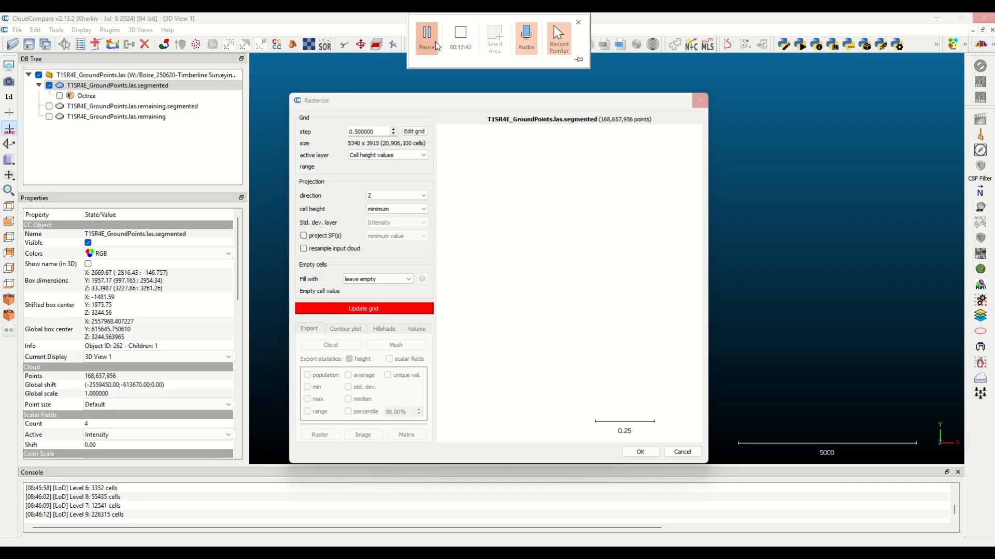
Export the rasterized grid as a point cloud and close the Rasterize tool
click(330, 344)
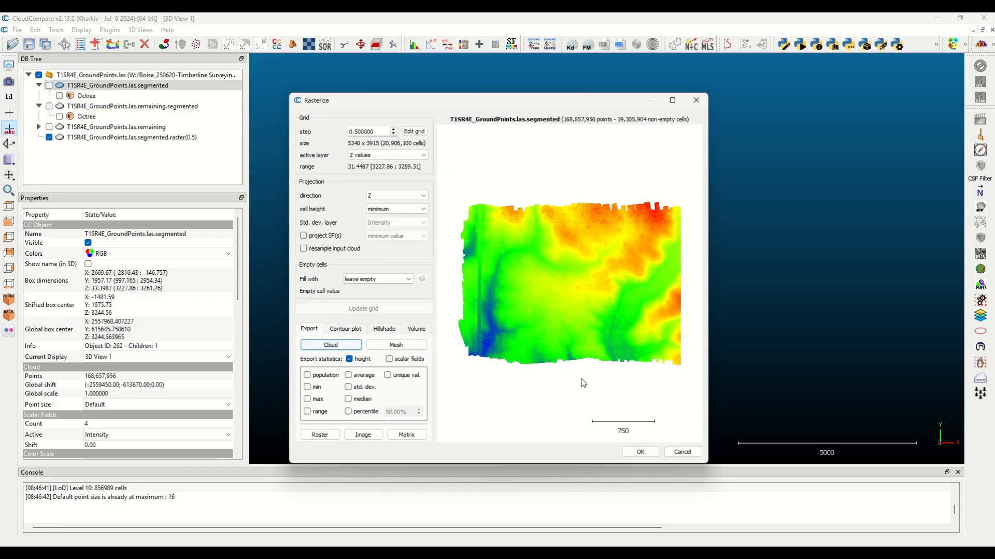
click(641, 452)
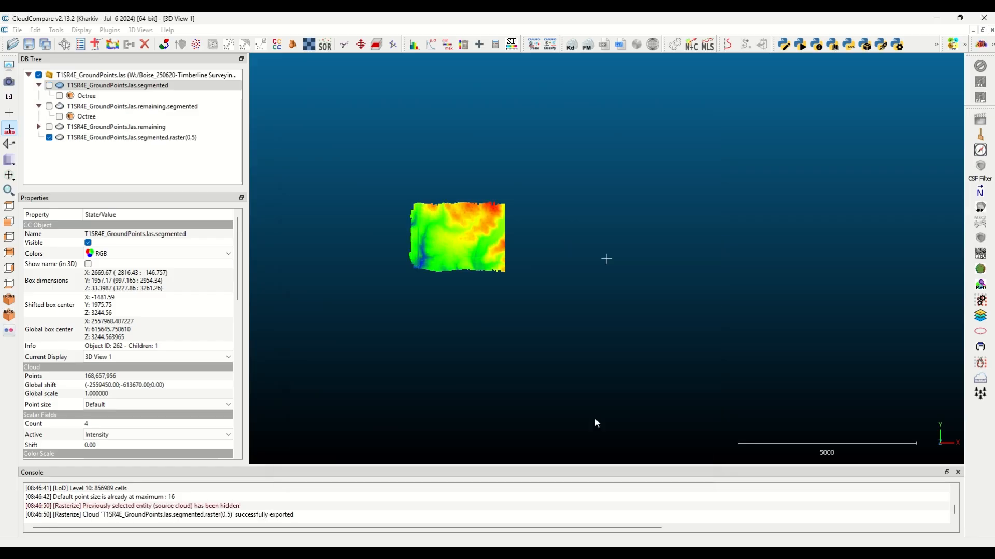
Delete the source cloud T1SR4E_GroundPoints.las.segmented and show the T1SR4E_GroundPoints.las.remaining.segmented cloud
right_click(133, 92)
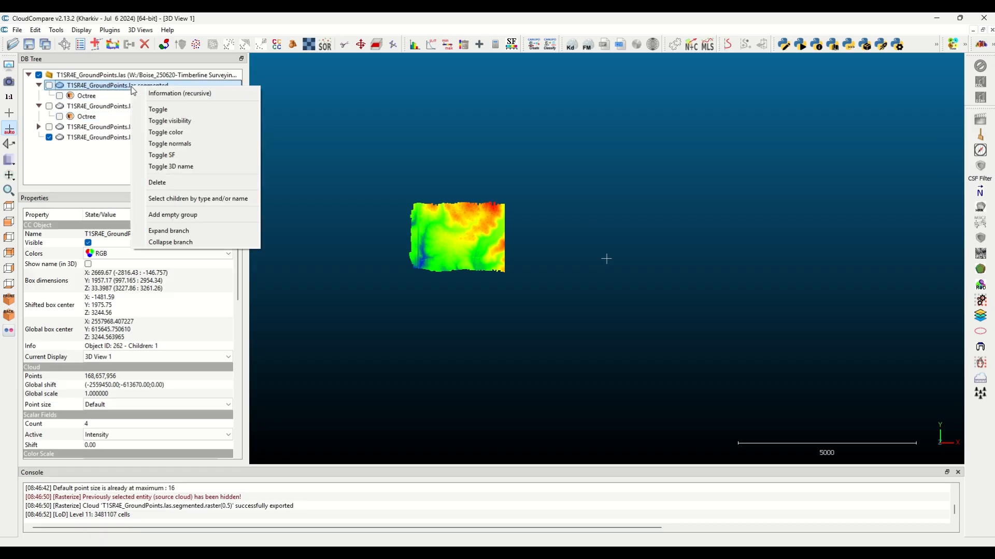
click(179, 183)
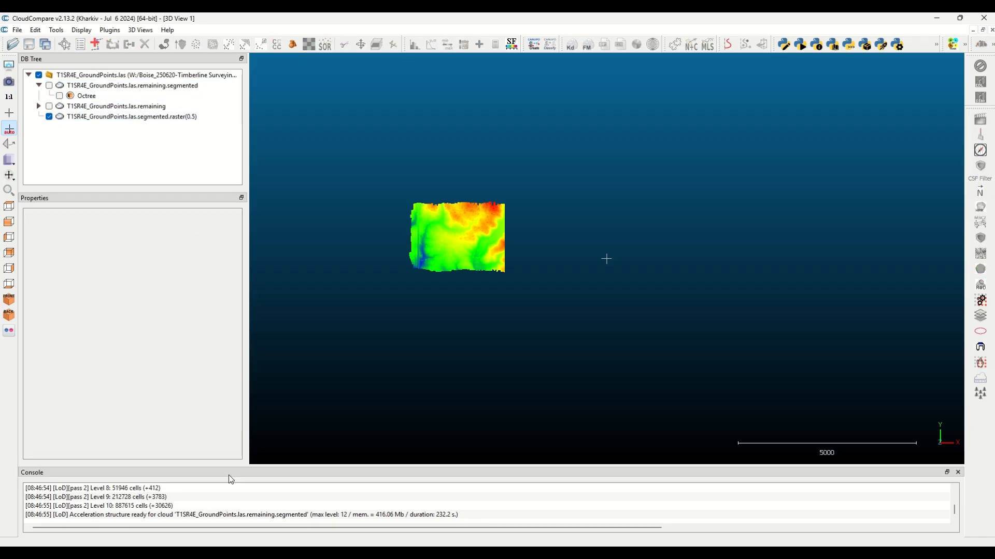
click(49, 86)
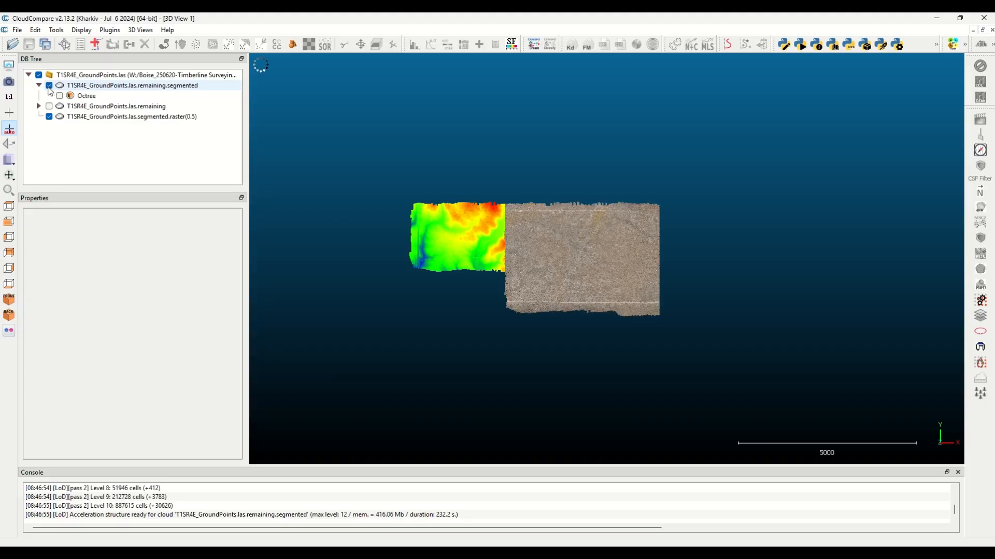
Hide the segmented.raster(0.5) cloud, then rasterize the remaining.segmented cloud with step 0.5 and minimum Z cell height, proceeding despite the big grid size
click(50, 116)
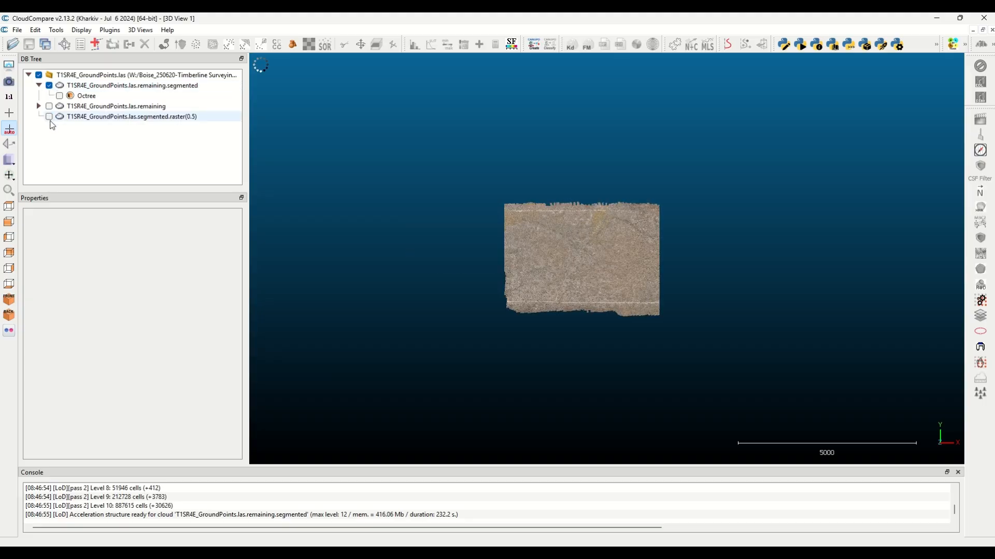
click(80, 85)
click(56, 30)
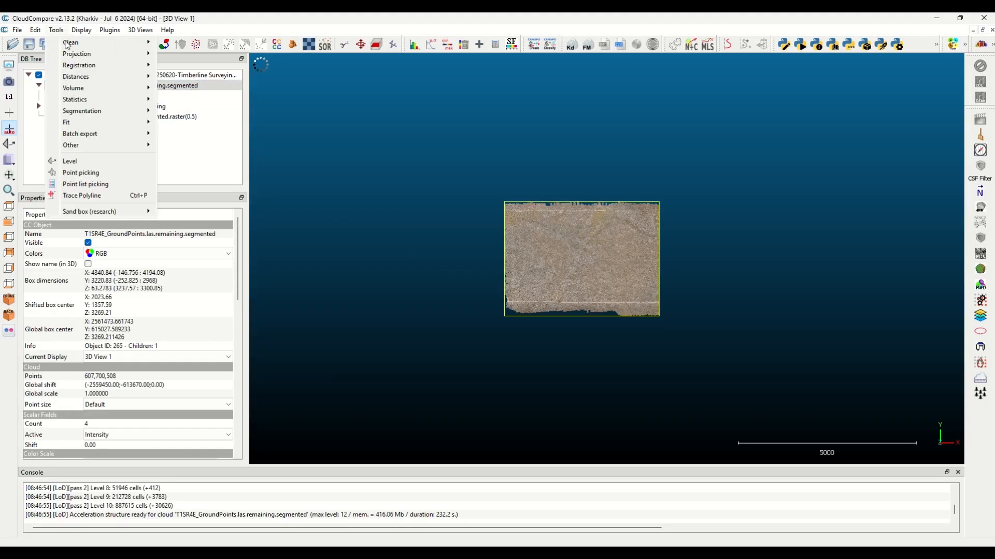
mouse_move(79, 59)
click(178, 64)
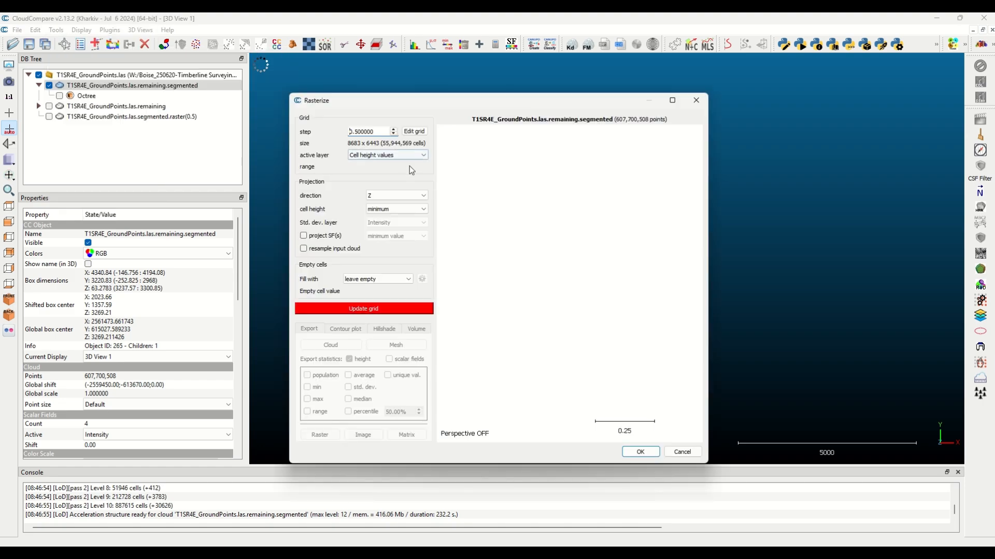
click(363, 309)
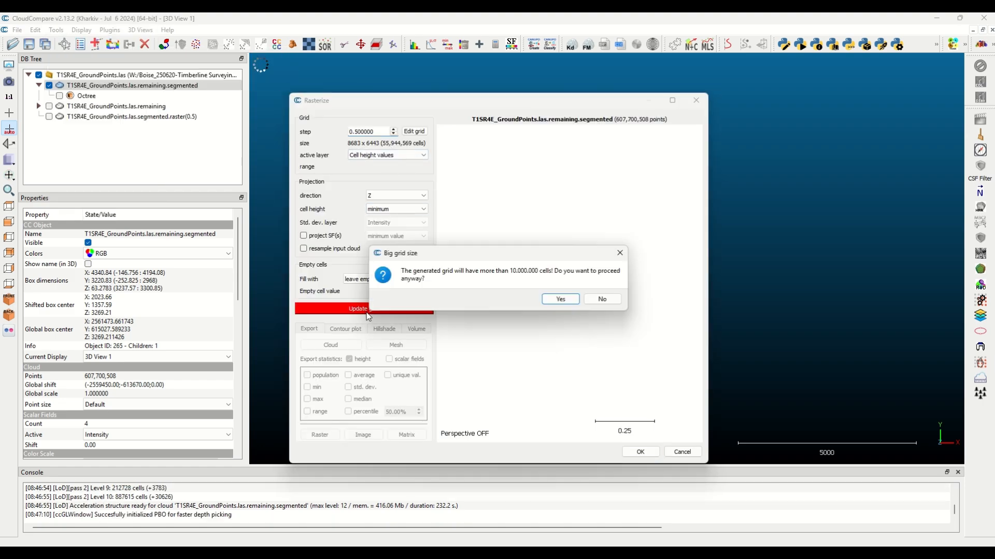
click(561, 299)
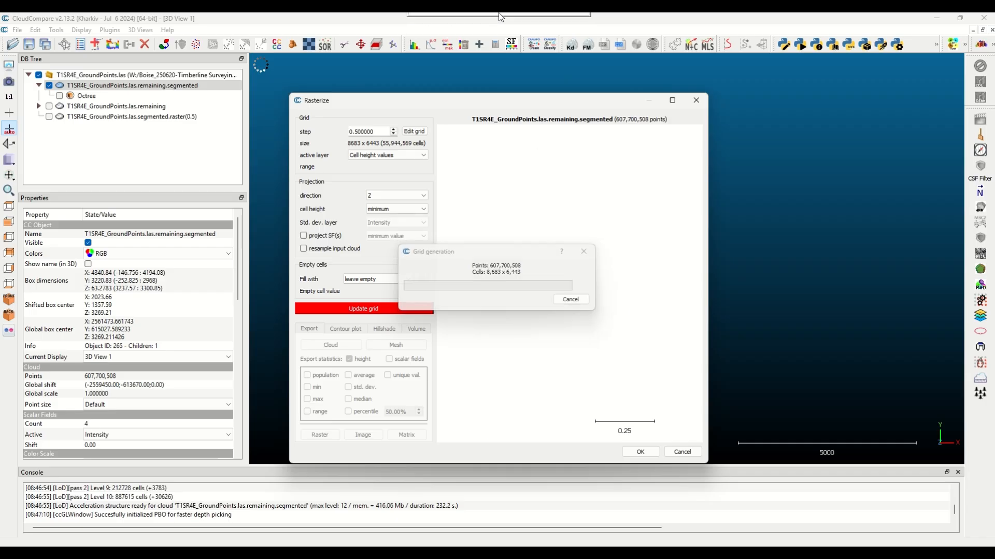
mouse_move(420, 43)
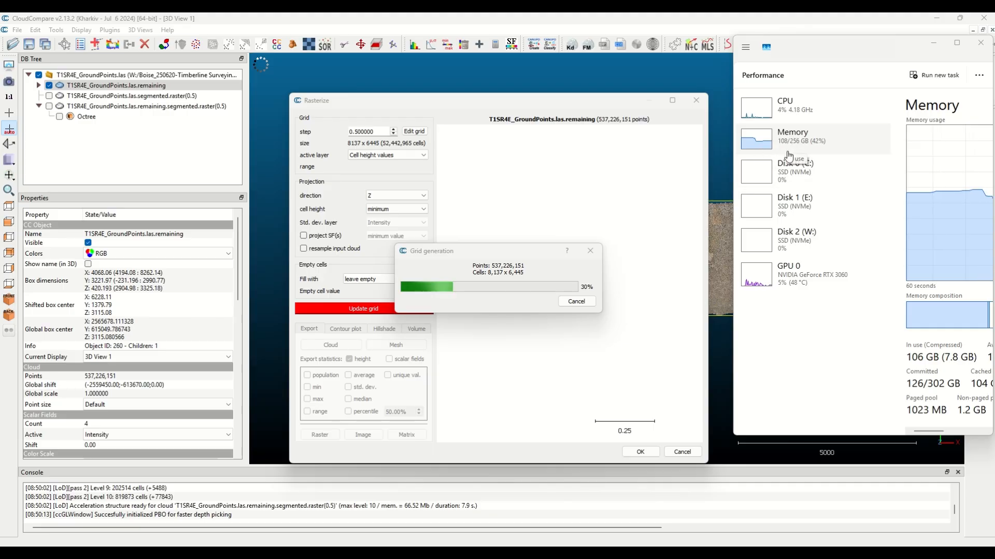
mouse_move(425, 19)
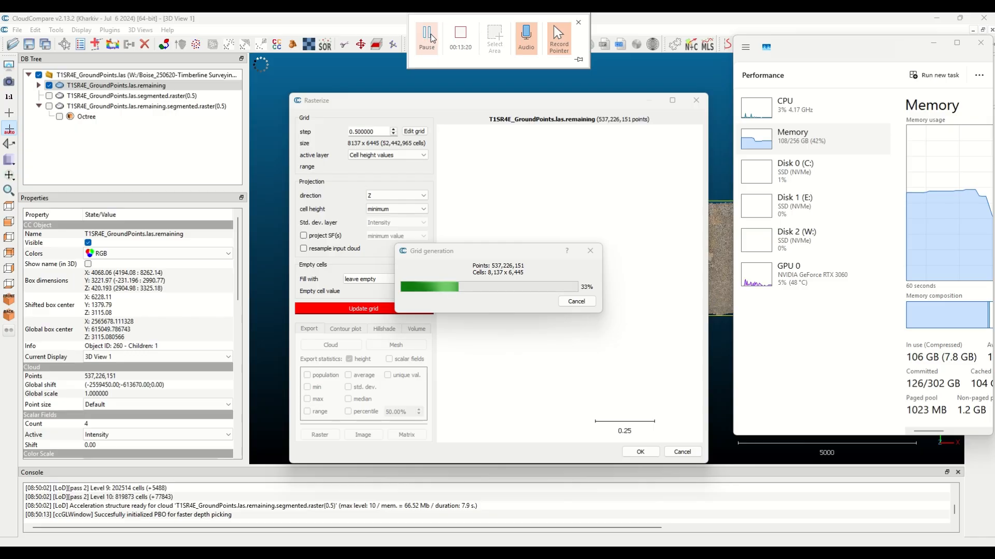
click(433, 39)
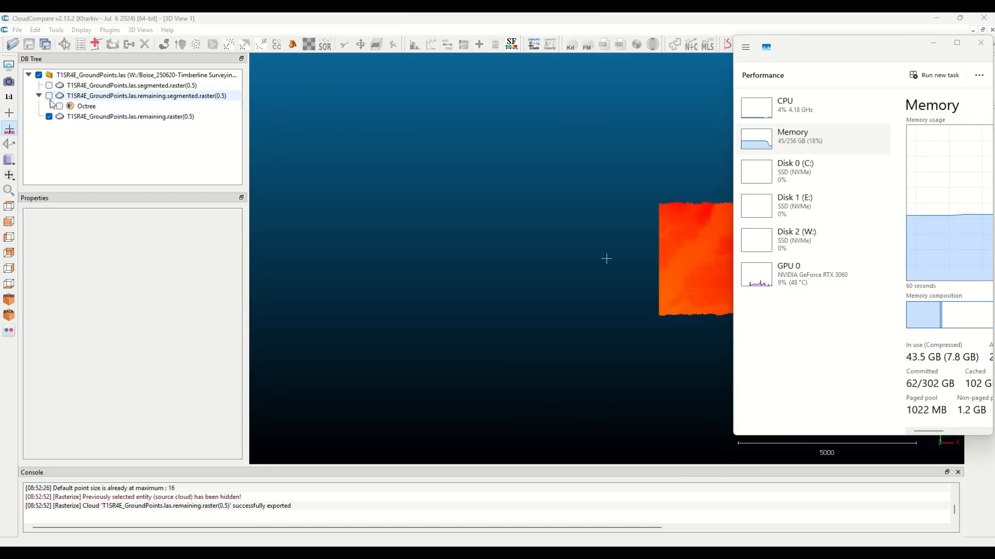
Show the segmented.raster(0.5) and remaining.segmented.raster(0.5) clouds together with the remaining.raster(0.5) cloud
click(49, 96)
click(49, 85)
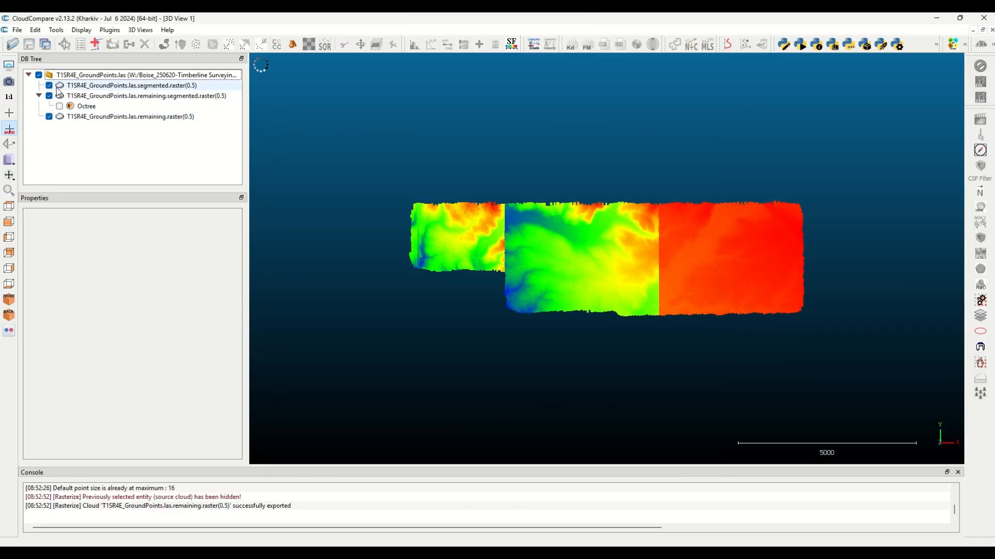
drag(701, 284, 754, 181)
scroll(750, 146, up, 1)
Start segmenting the T1SR4E_GroundPoints.las.remaining.raster(0.5) cloud in the front view
click(129, 116)
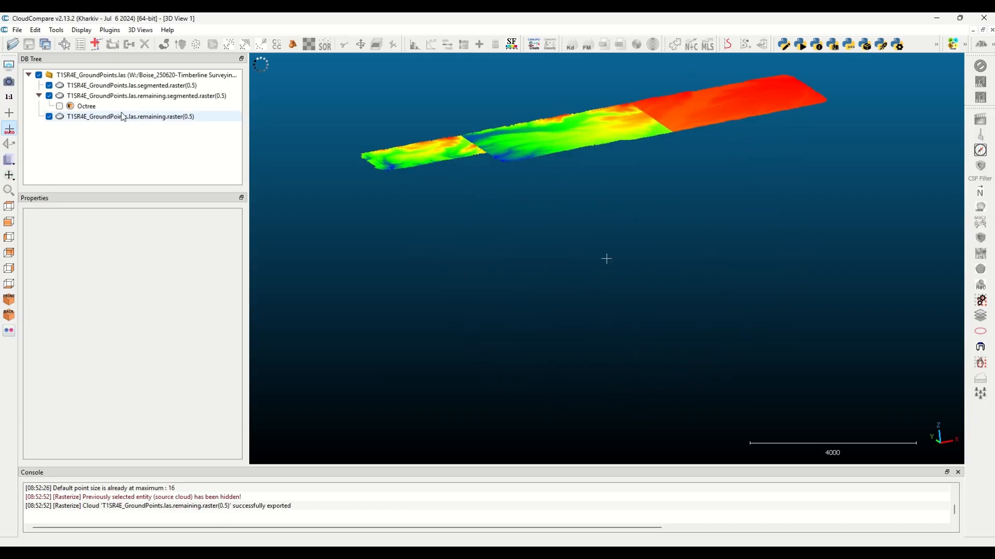
scroll(577, 166, down, 2)
scroll(771, 134, up, 1)
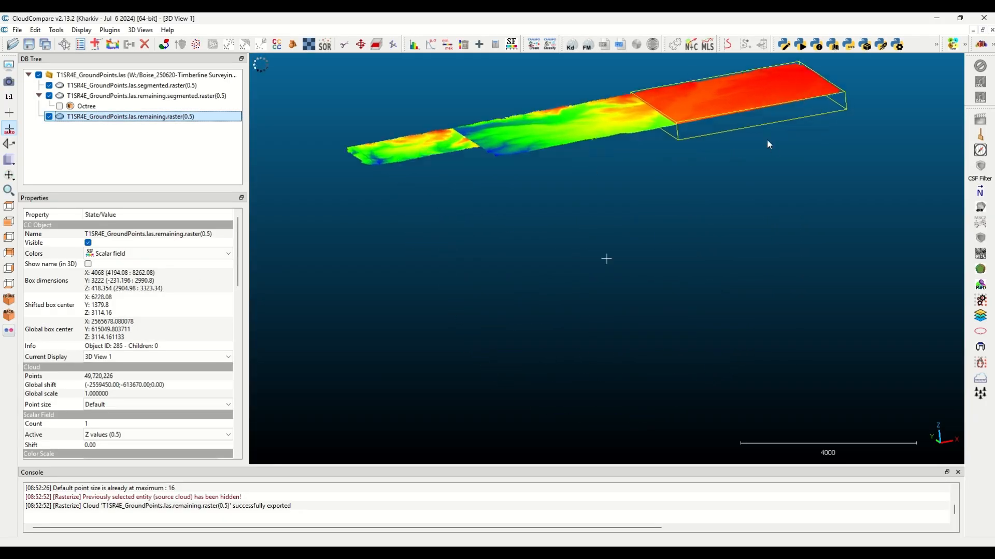
drag(765, 144, 564, 210)
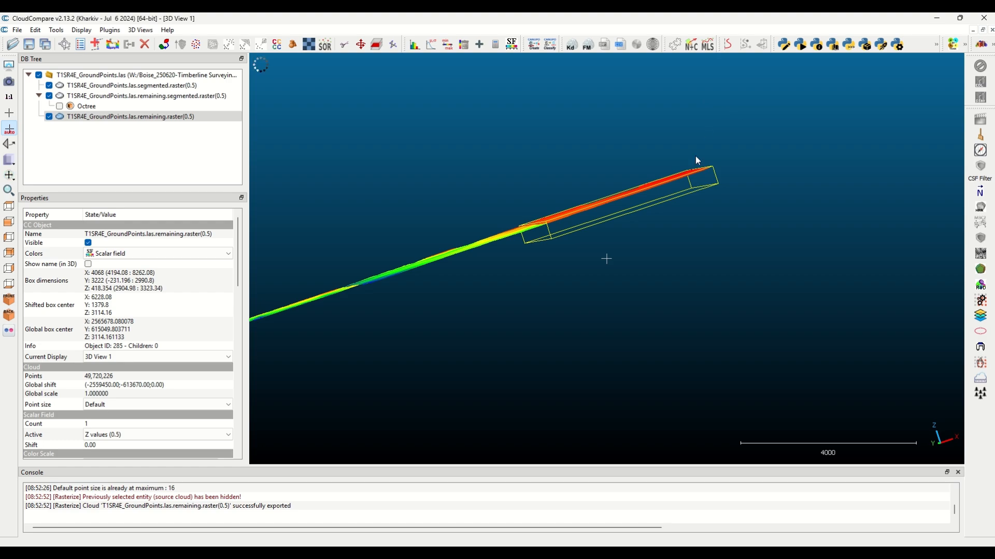
key(5)
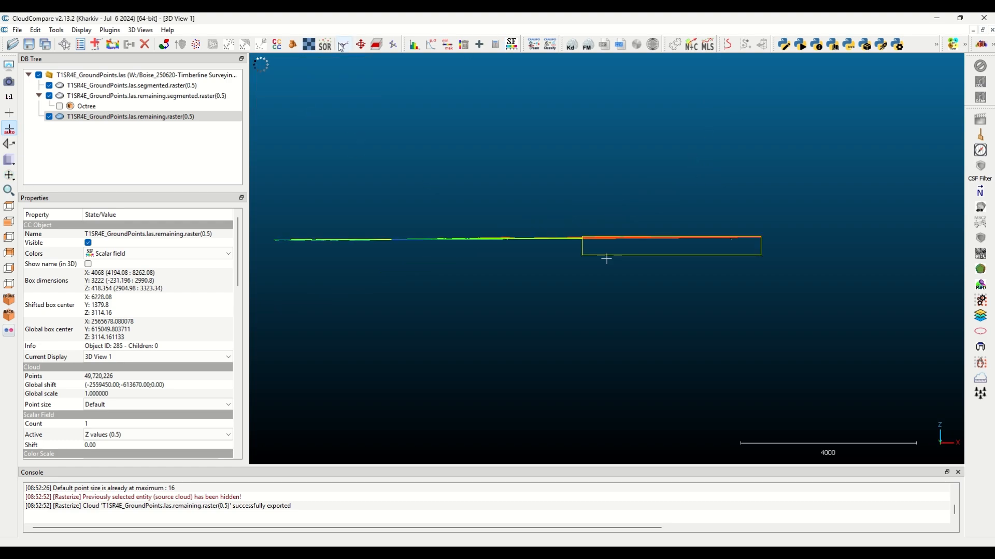
key(t)
click(790, 241)
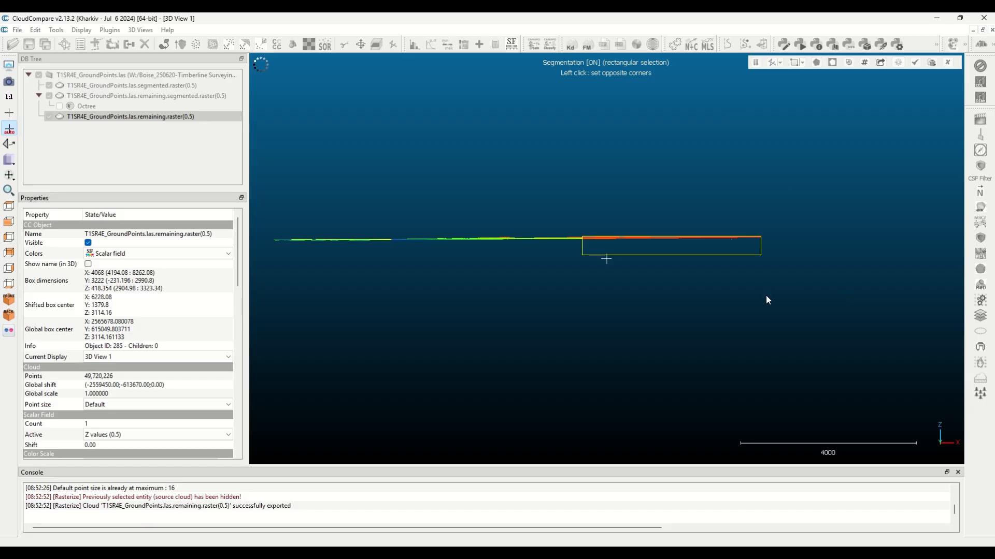
click(557, 242)
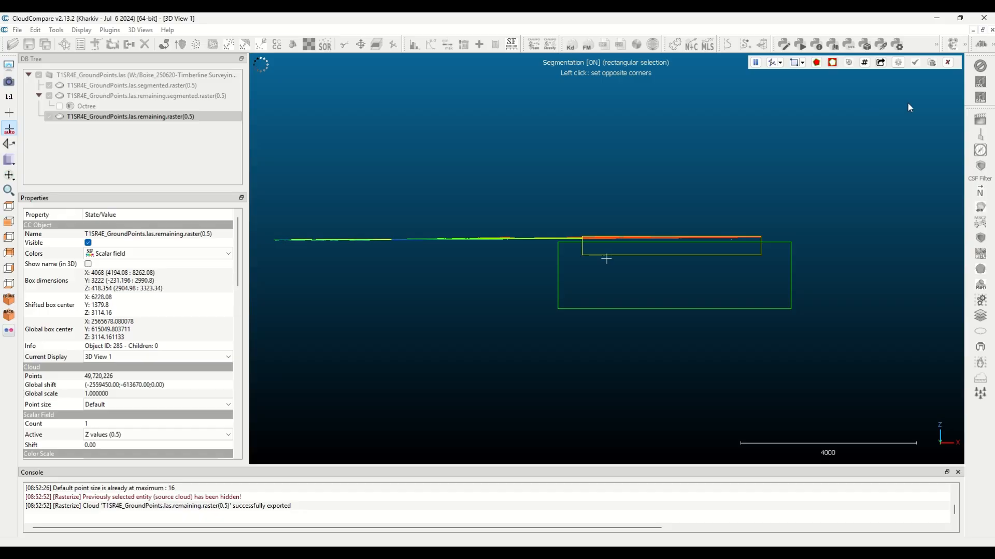
click(755, 63)
Switch the segmentation to polygonal selection and resume it
scroll(756, 240, up, 2)
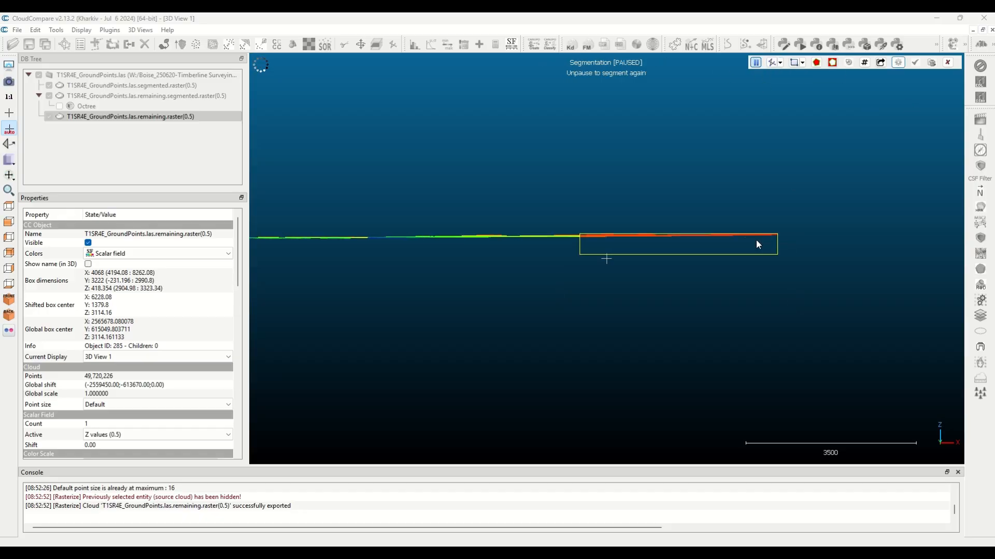
scroll(761, 242, up, 3)
mouse_move(435, 44)
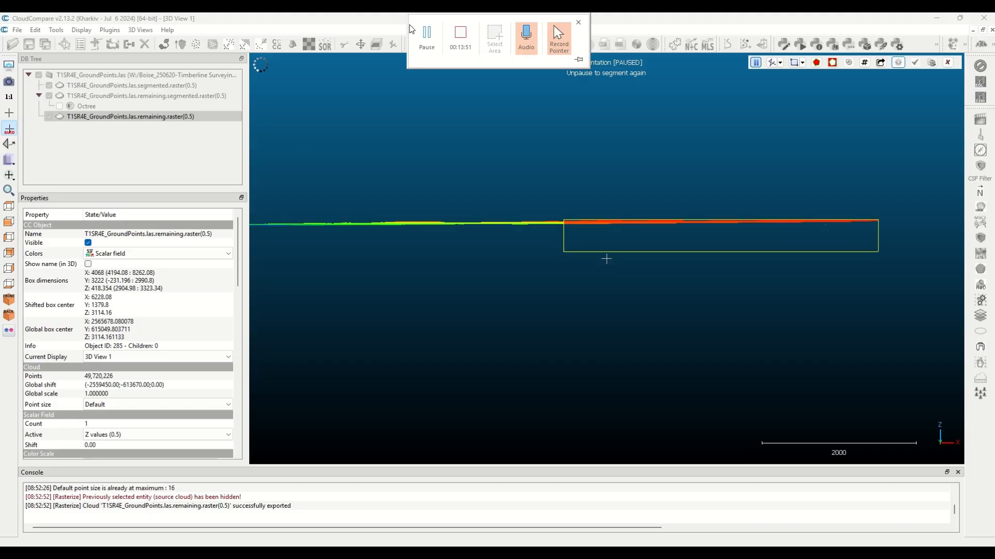
click(806, 63)
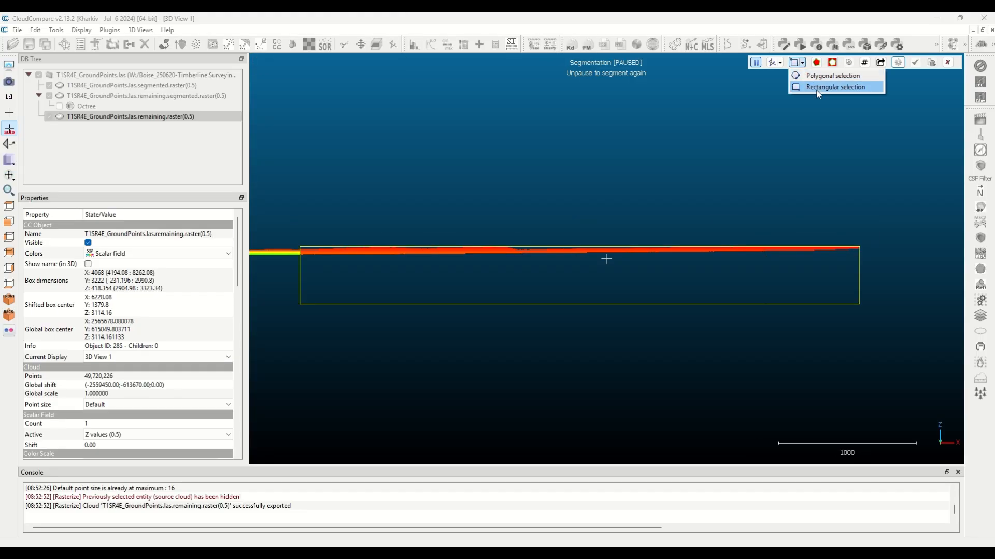
click(818, 77)
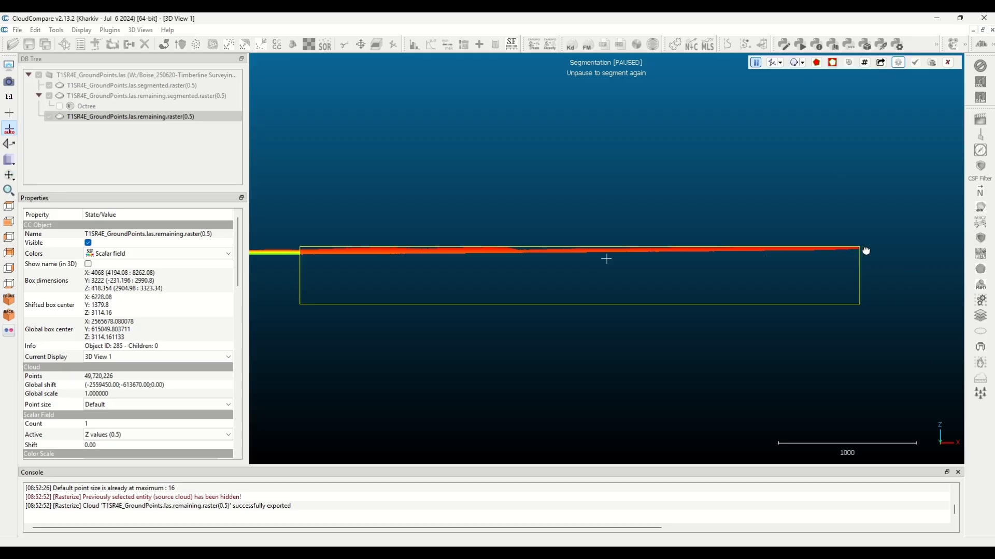
key(space)
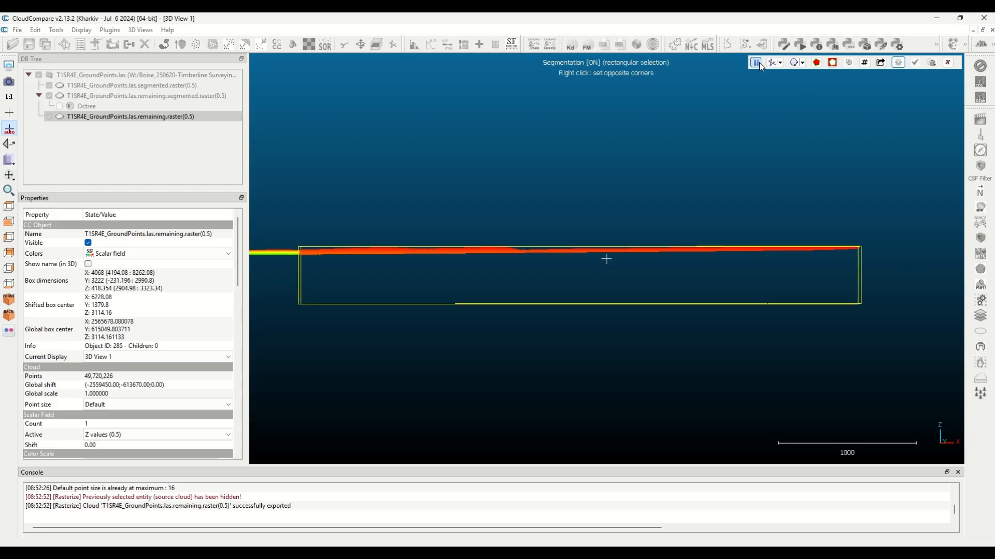
click(759, 63)
Outline the region below the remaining raster cloud's surface with a four-corner polygon and segment out the points inside it
click(867, 252)
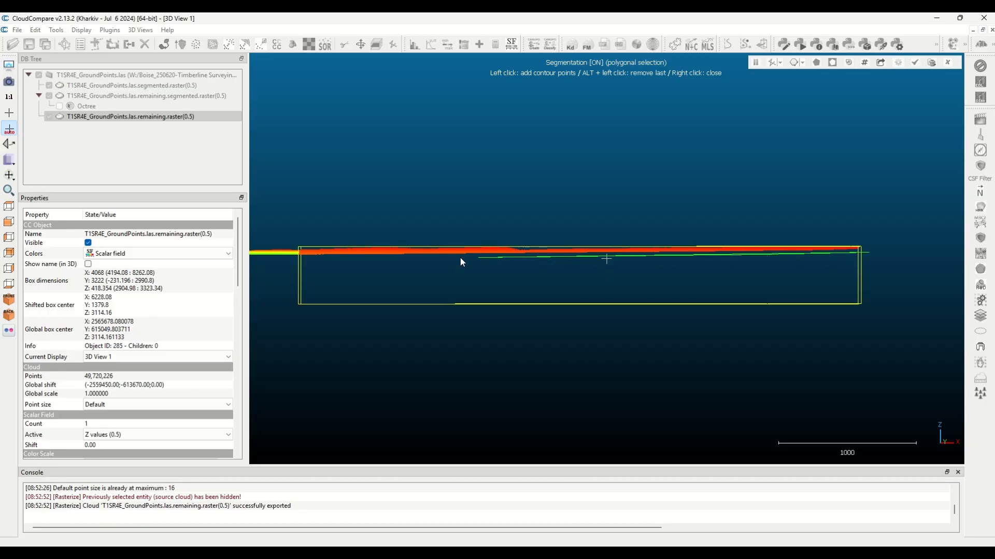
click(289, 257)
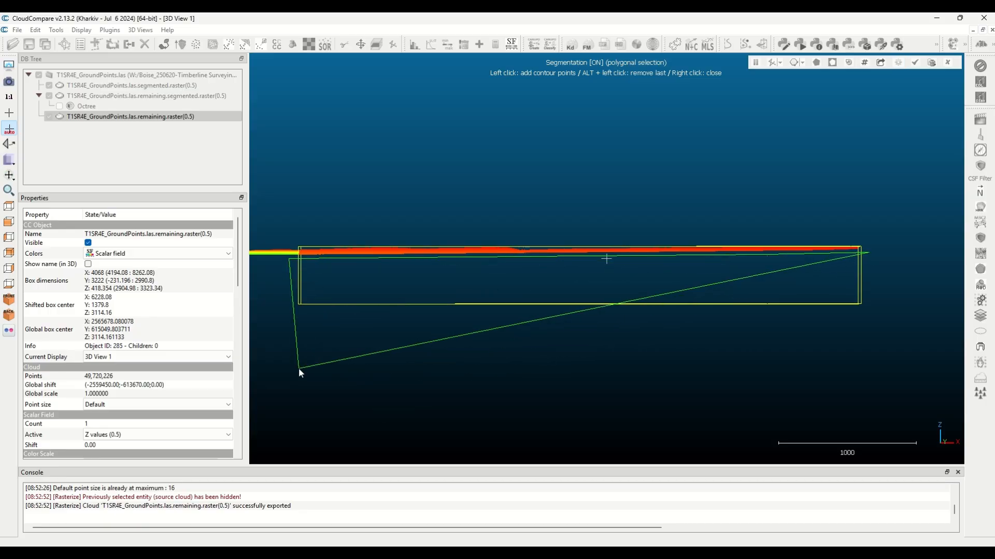
click(280, 348)
click(898, 339)
right_click(908, 304)
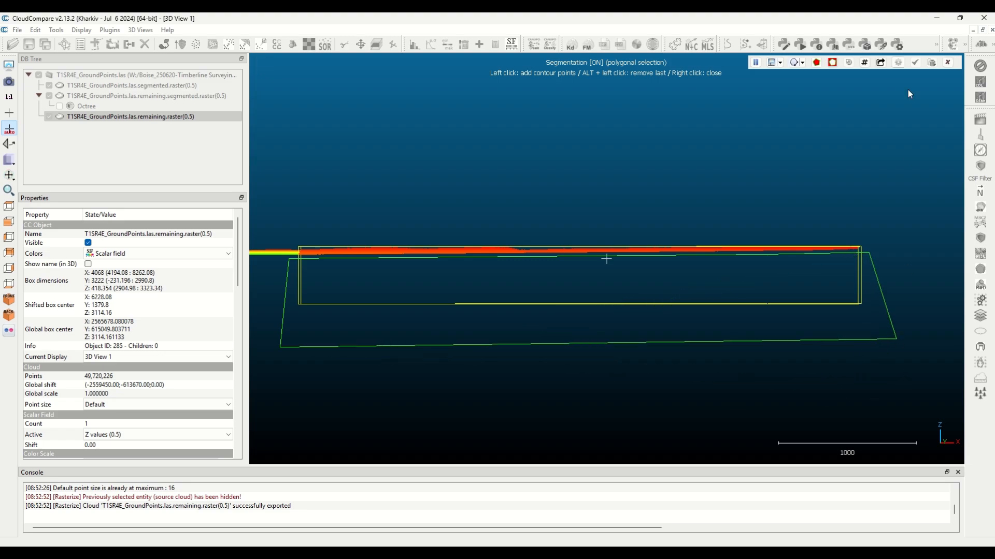
click(833, 62)
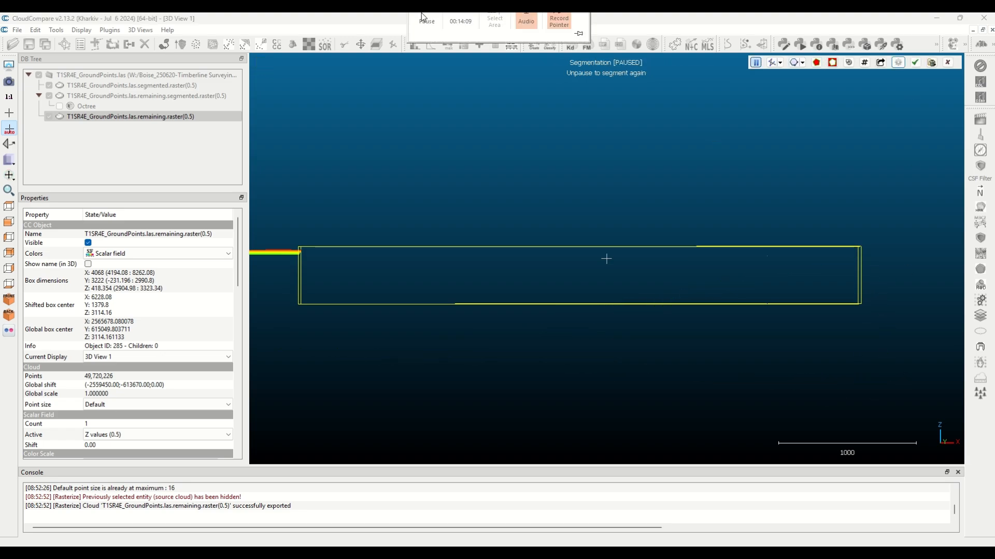
click(427, 35)
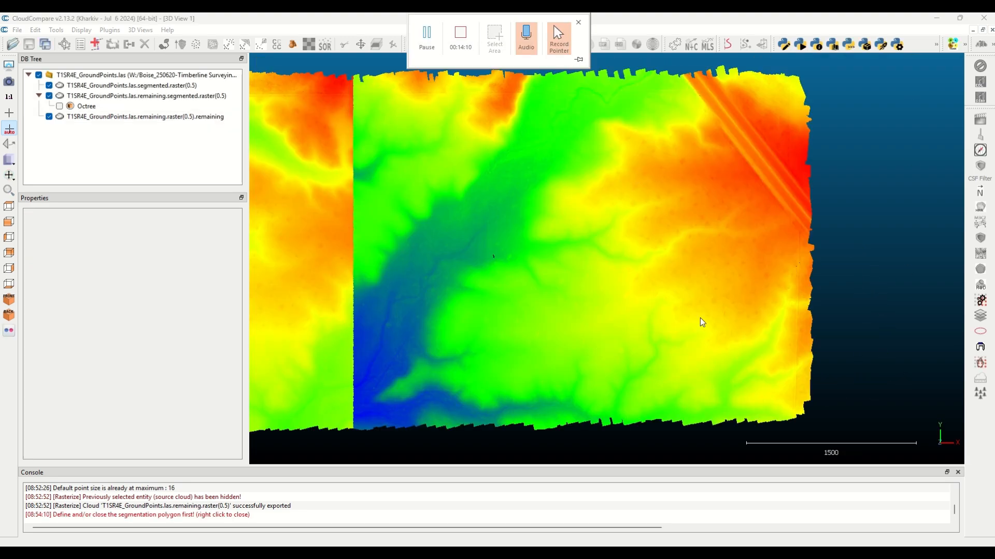
Merge the three 0.5 raster clouds into one cloud without generating an original cloud index scalar field
scroll(723, 313, down, 5)
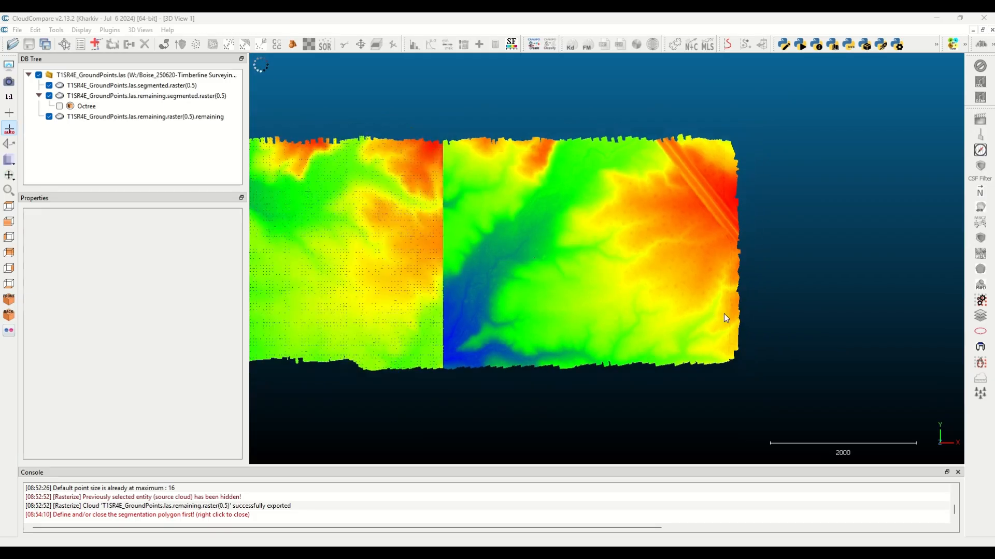
scroll(716, 309, down, 1)
right_drag(376, 250, 609, 275)
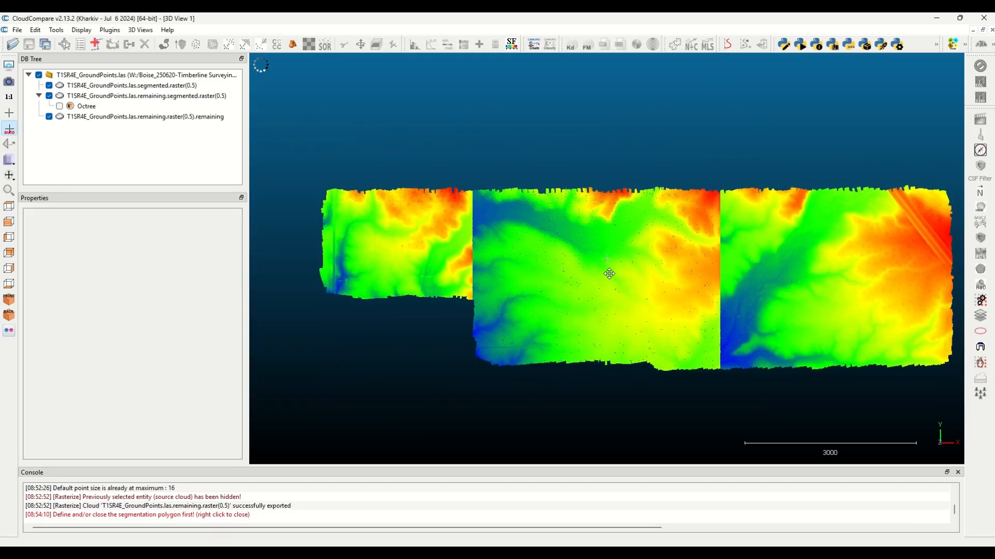
click(109, 85)
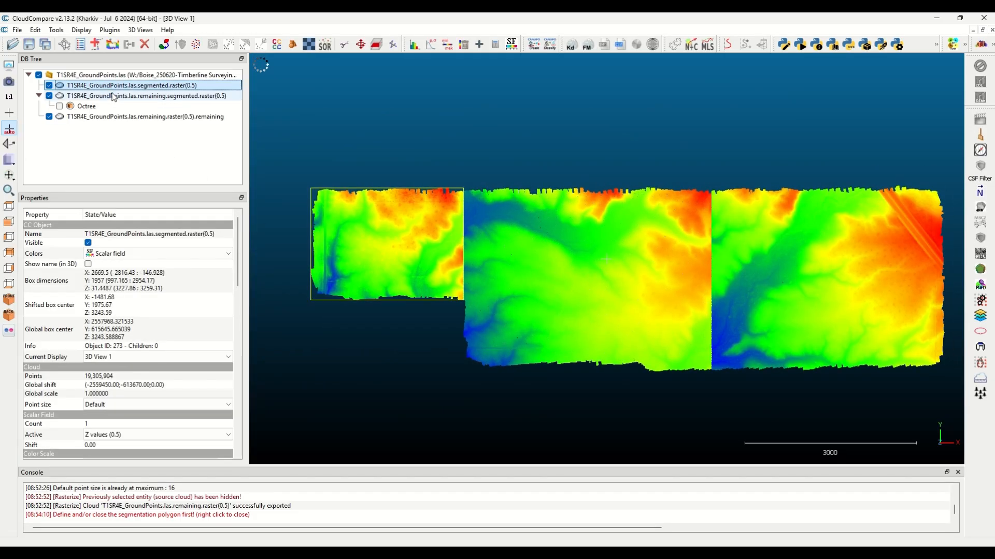
ctrl+click(114, 96)
ctrl+click(119, 119)
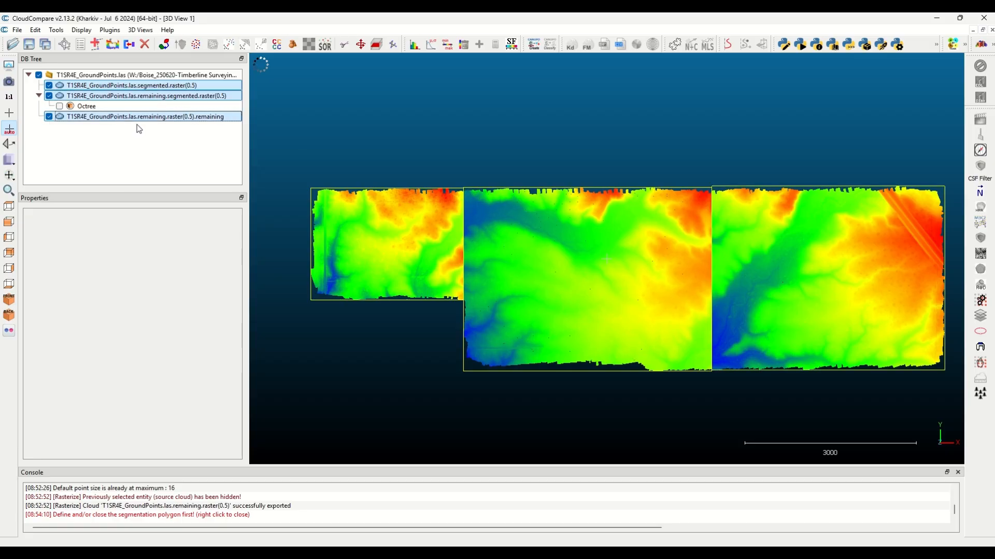
click(129, 46)
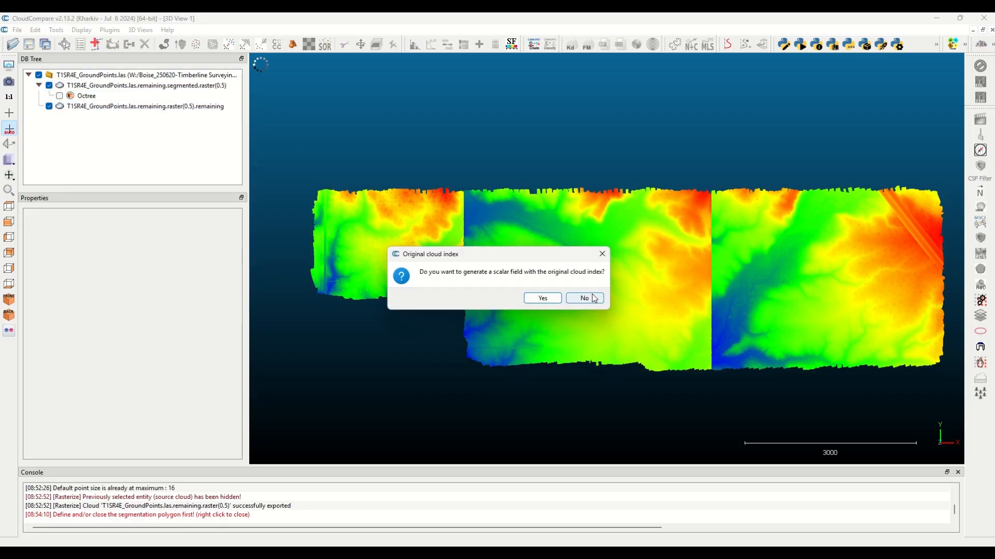
click(593, 296)
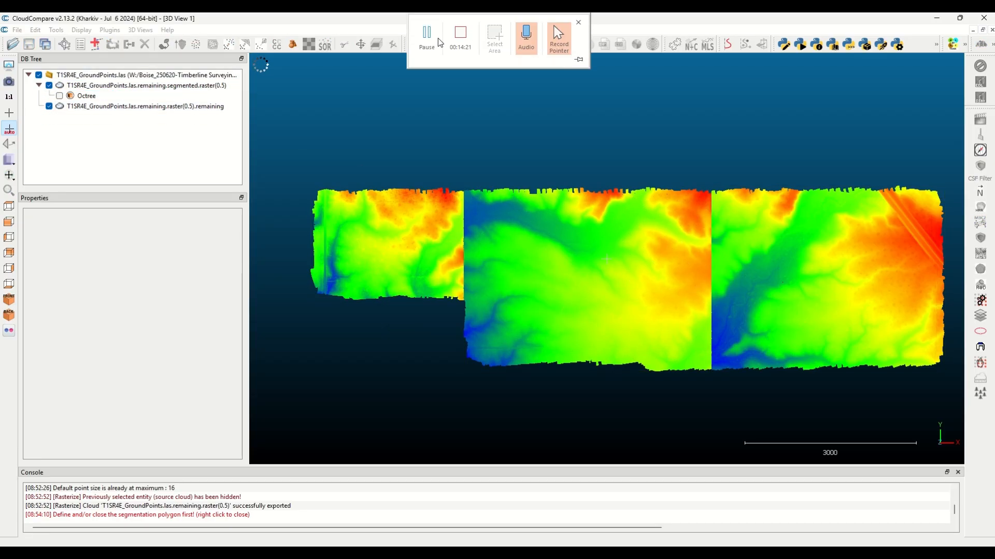
Rasterize the merged cloud with a grid step of 1.5 and average cell height along Z, proceeding with the big grid
click(56, 30)
mouse_move(104, 53)
click(194, 66)
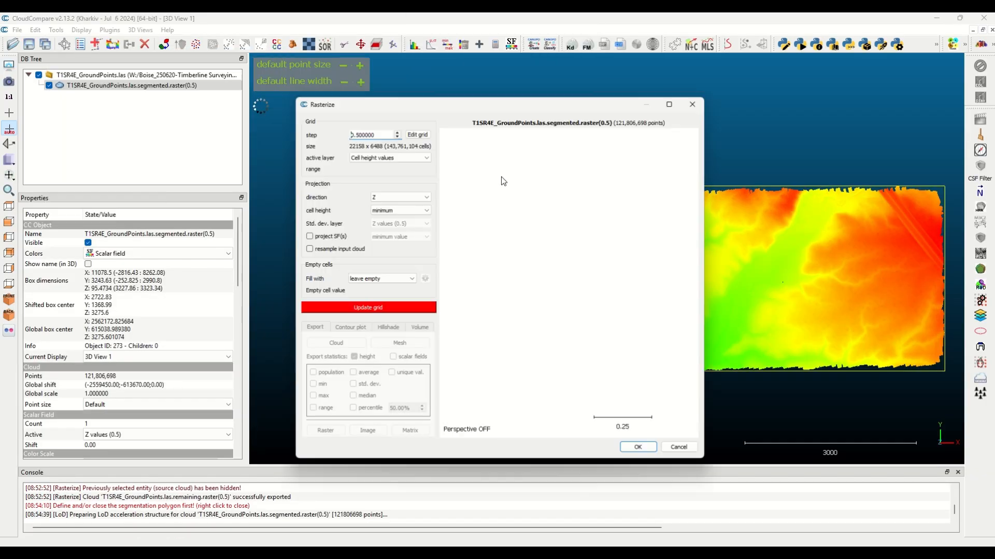
drag(382, 135, 262, 147)
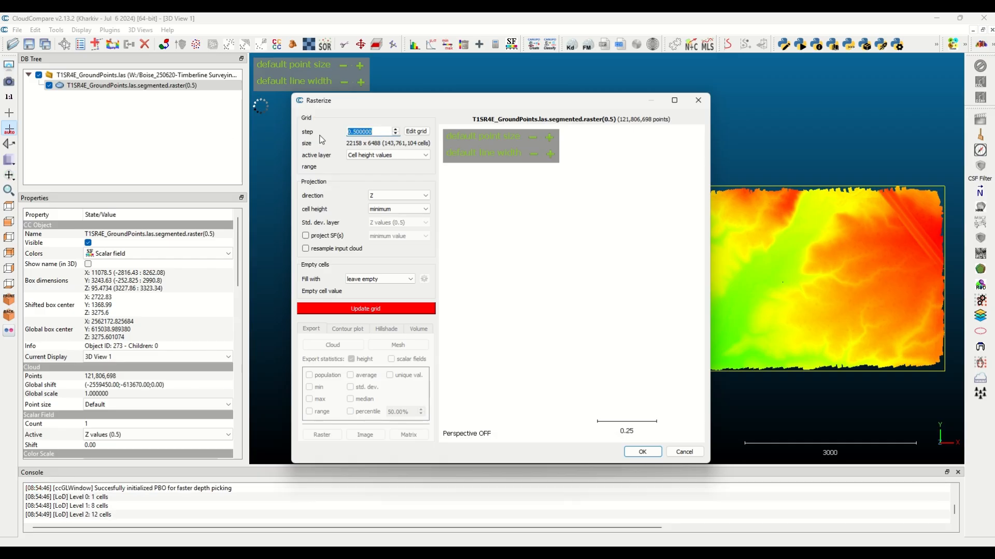
text(1.5)
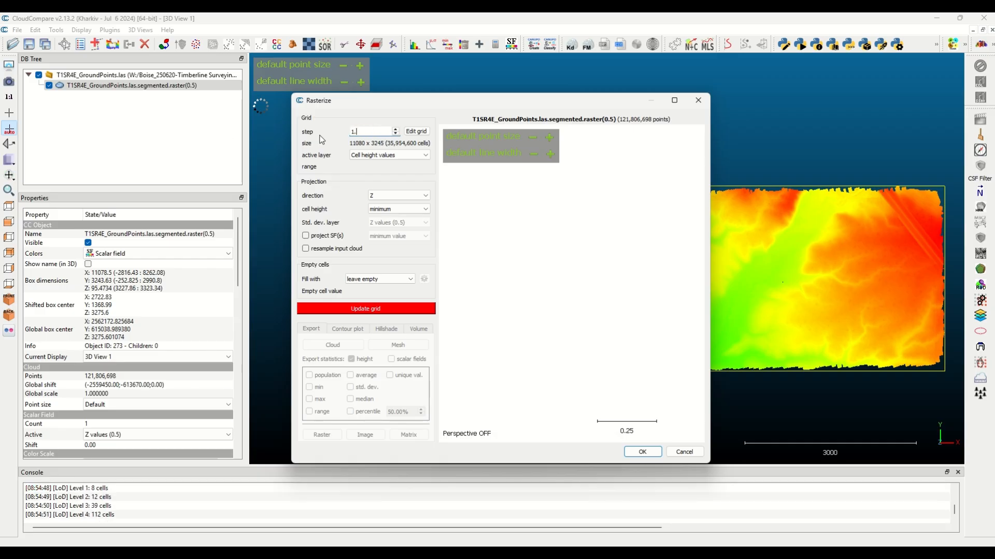
click(398, 209)
click(393, 222)
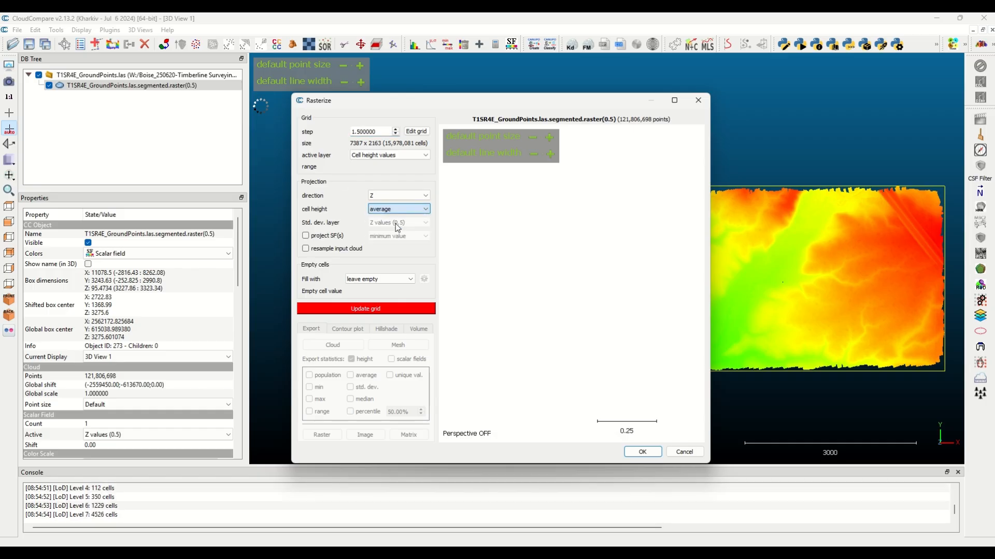
click(372, 309)
click(566, 298)
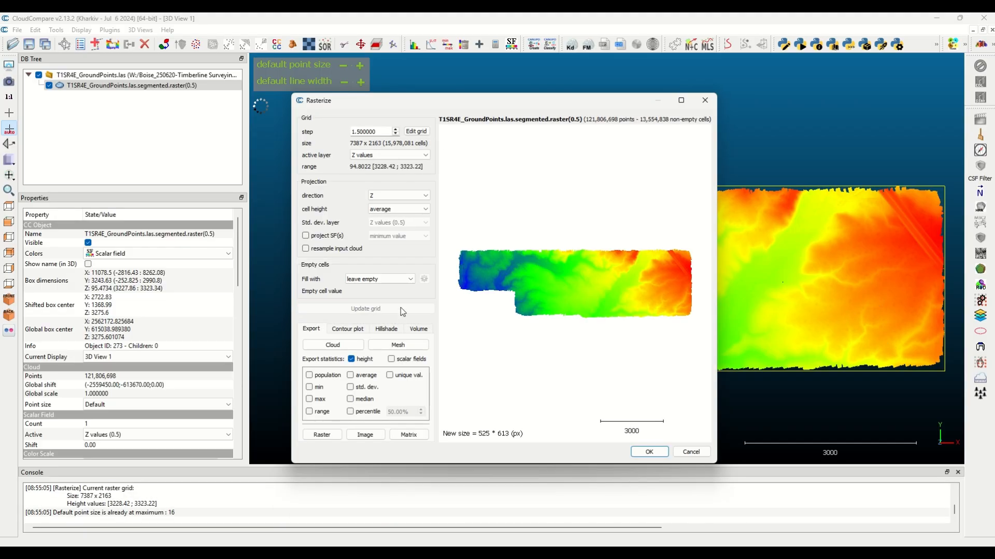
Export the 1.5 grid as a point cloud and finish rasterizing
click(348, 350)
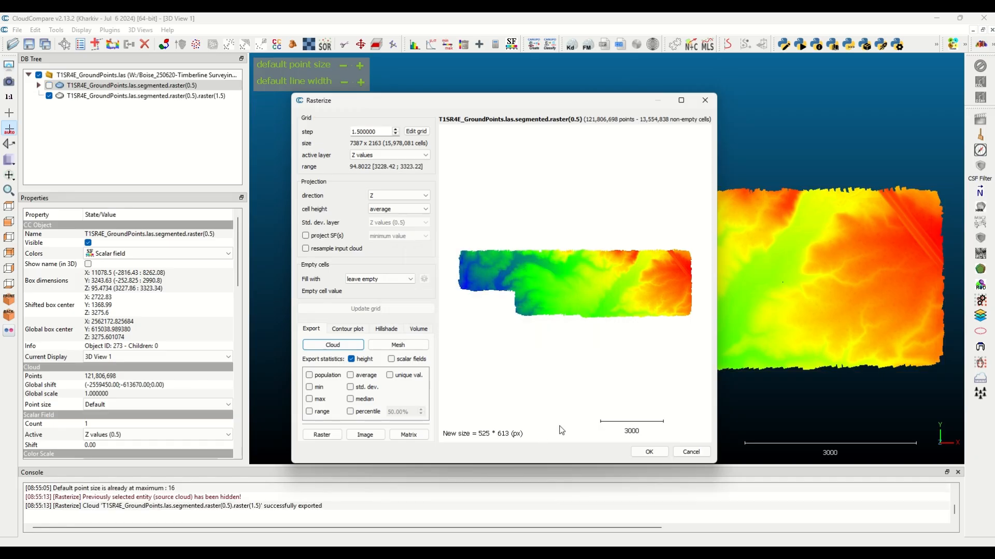
click(649, 452)
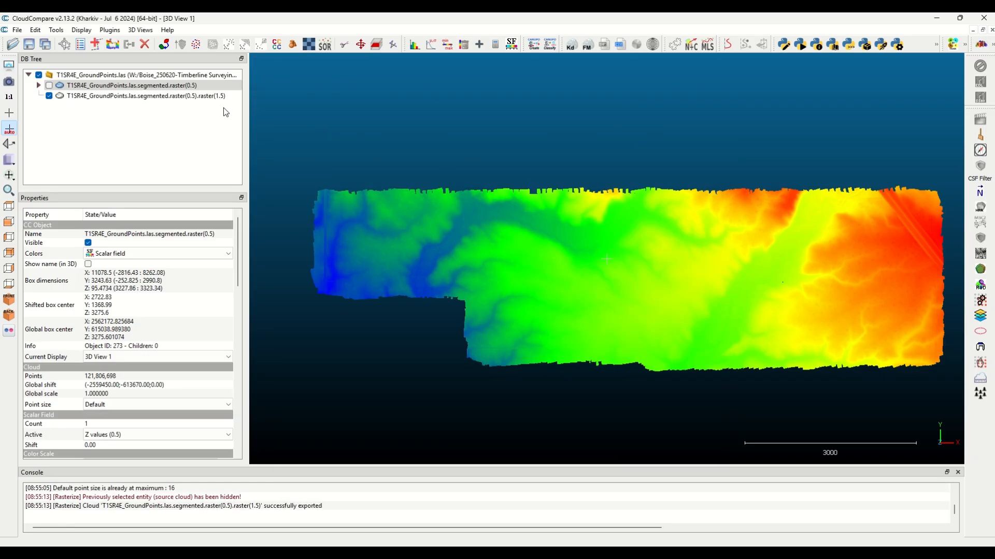
Start rasterizing the 1.5 raster cloud with a grid step of 5 and minimum cell height
click(196, 96)
click(56, 30)
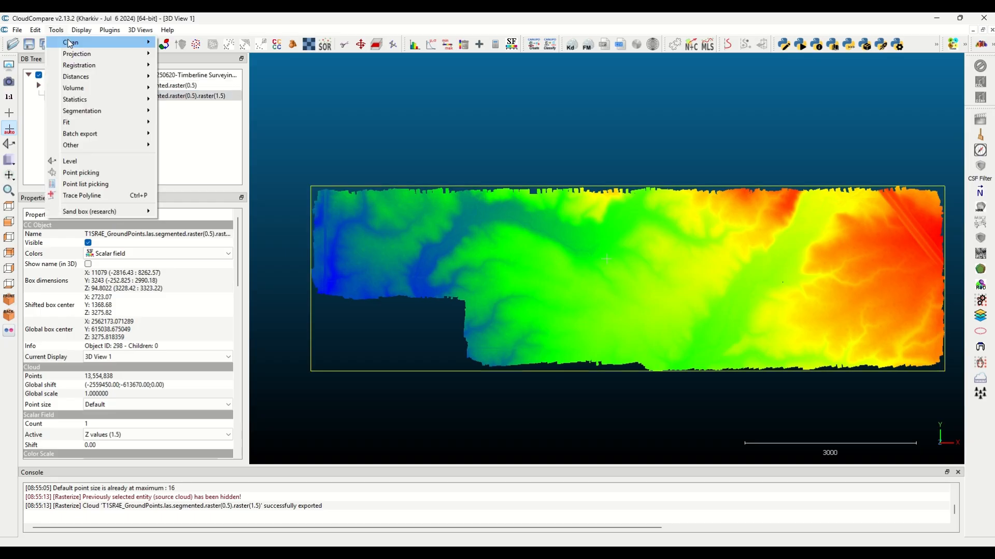
mouse_move(114, 55)
click(197, 65)
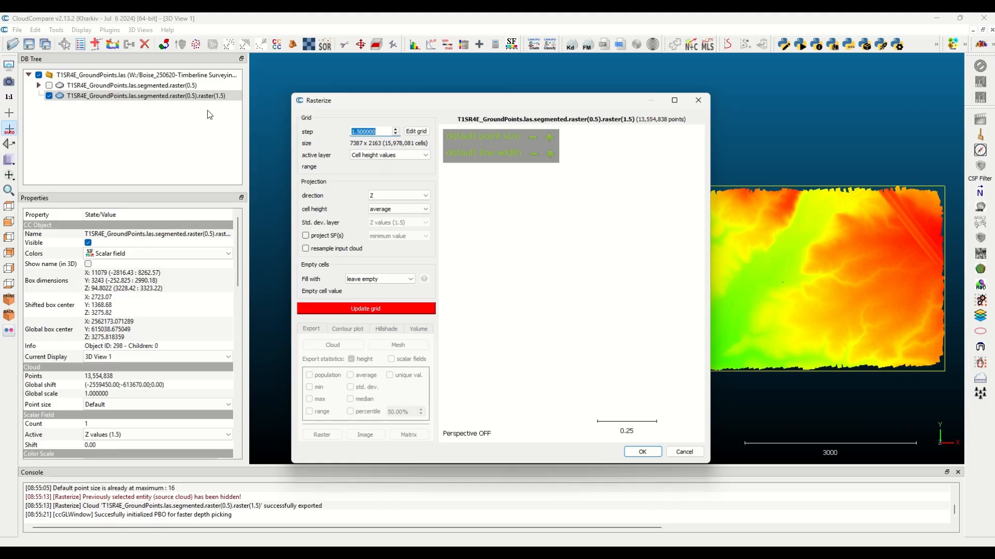
text(5)
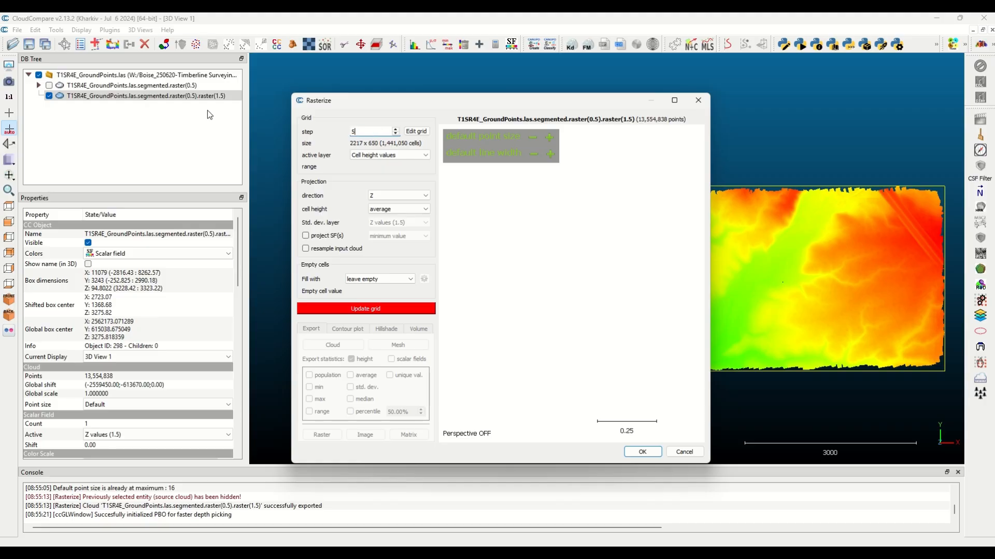
click(383, 212)
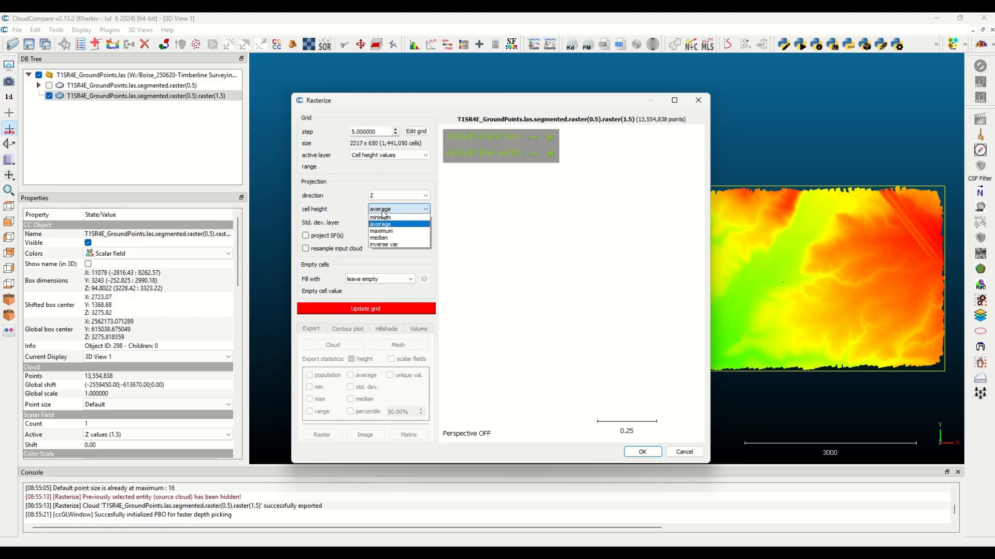
click(390, 218)
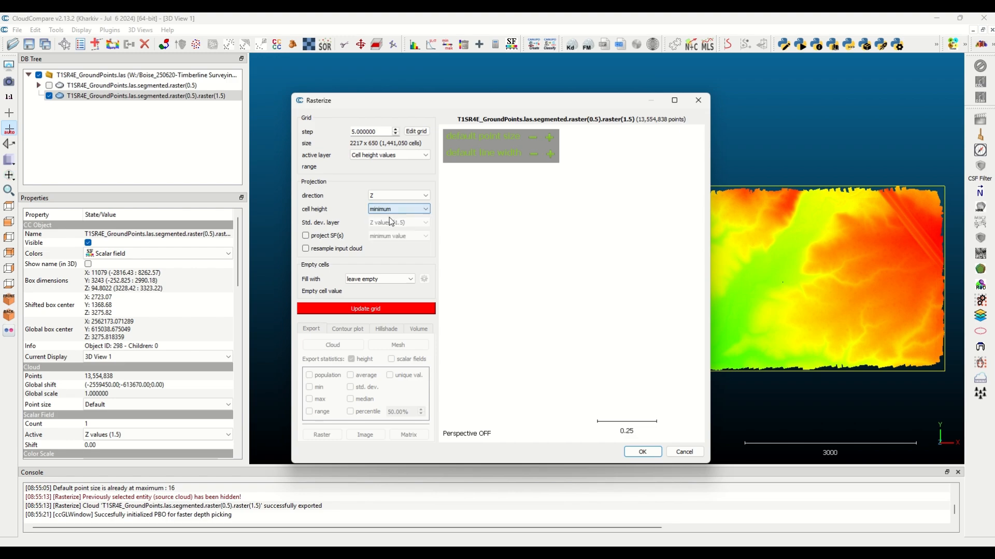
Fill empty cells by interpolation with a triangle max edge length of 500, update the grid and export it as a cloud
click(393, 284)
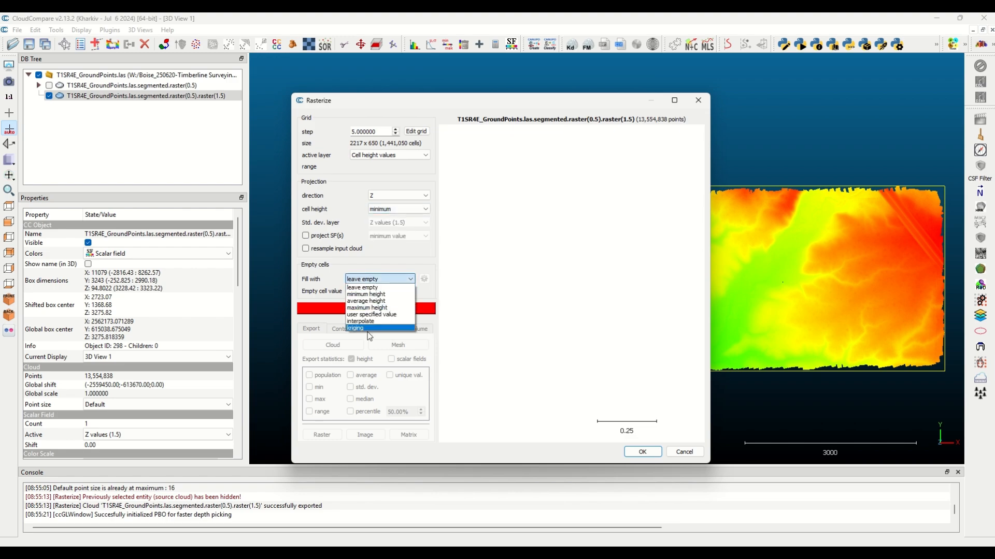
click(371, 322)
click(423, 279)
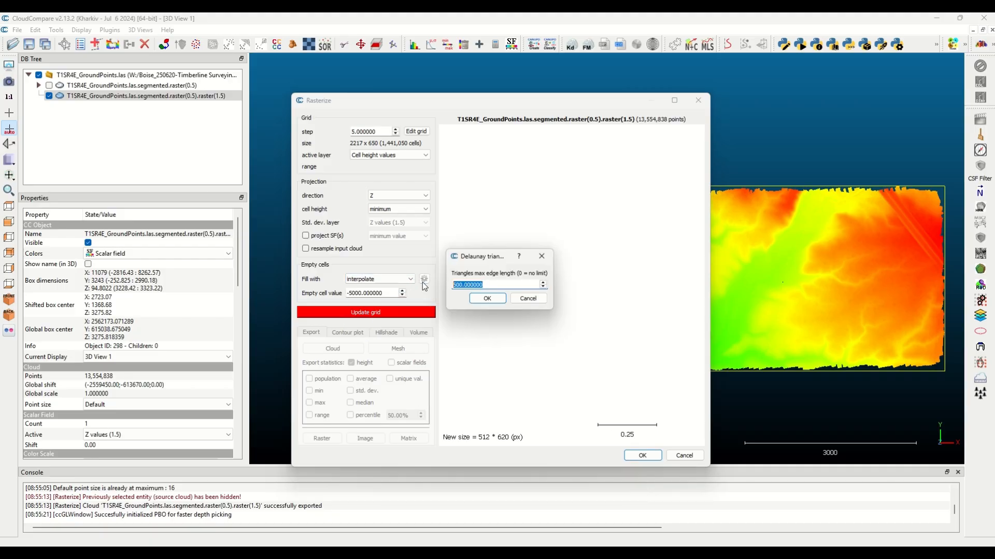
click(489, 300)
click(400, 317)
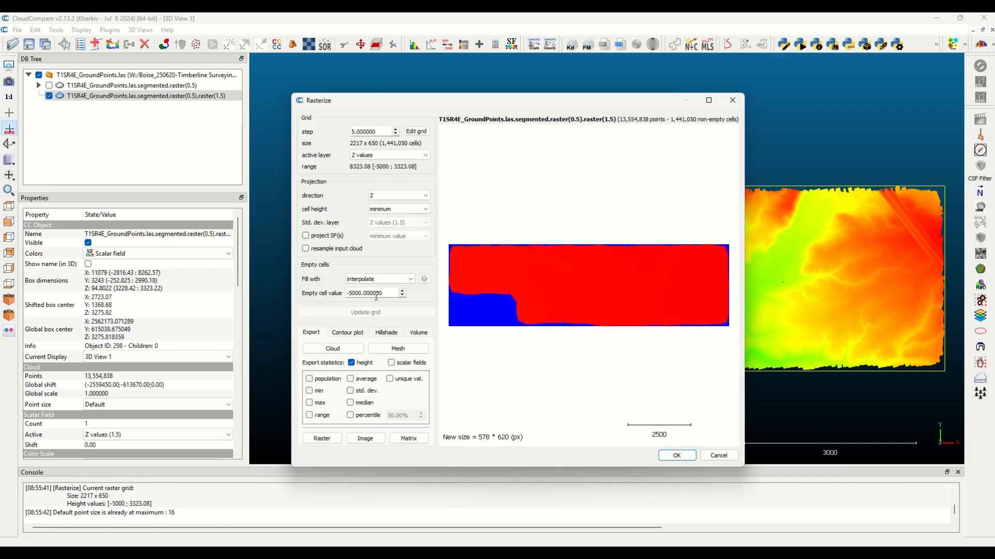
click(331, 348)
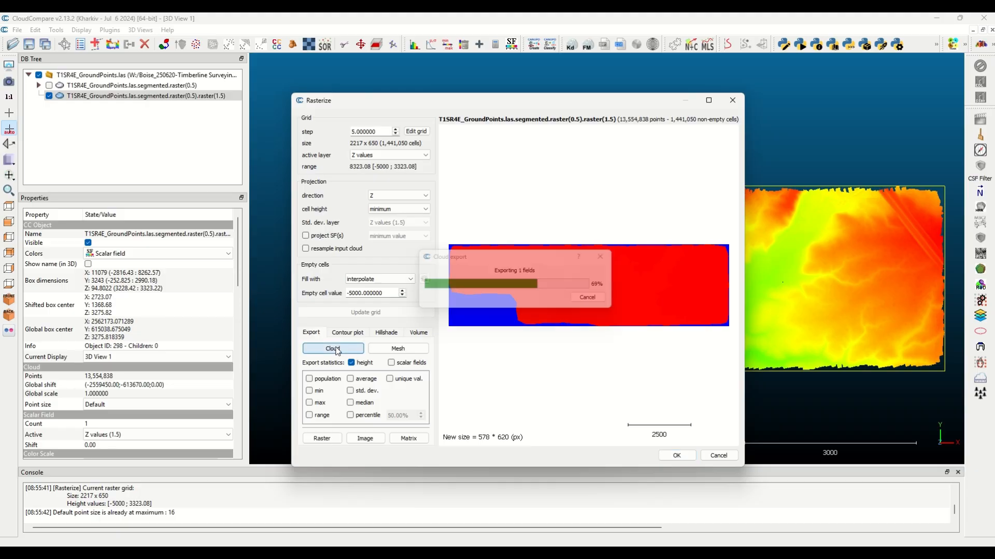
click(683, 460)
Outline the flat filler points below the step-5 cloud's terrain surface with a four-corner polygon and segment them into a separate cloud
click(151, 106)
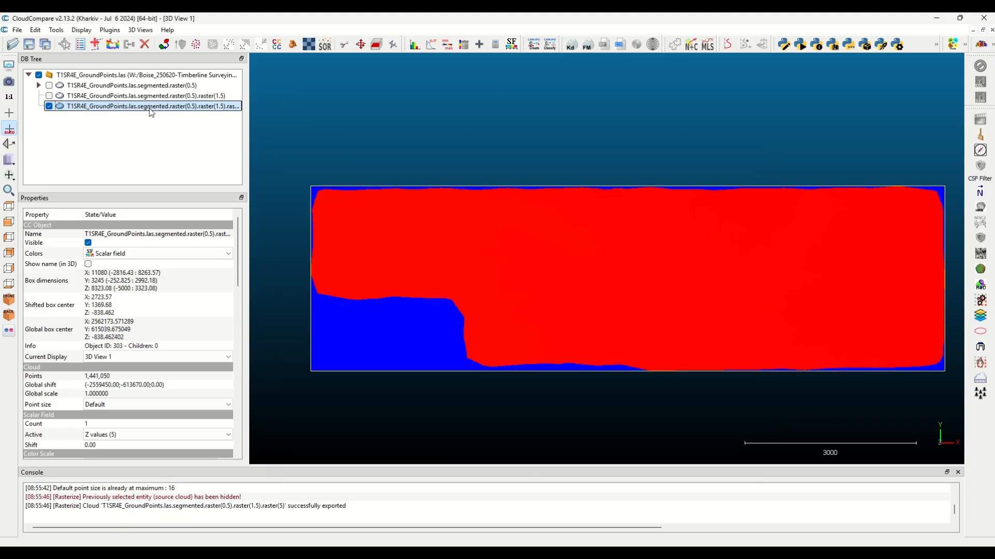
scroll(621, 295, down, 2)
mouse_move(666, 214)
mouse_down()
mouse_move(689, 302)
mouse_move(684, 216)
mouse_up()
mouse_move(289, 91)
drag(904, 322, 901, 338)
drag(454, 342, 456, 324)
mouse_move(331, 61)
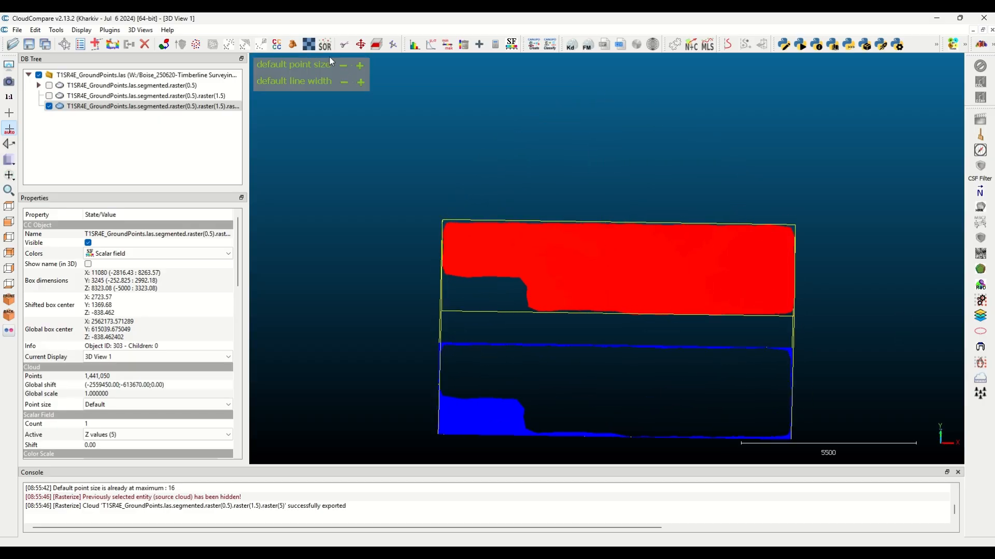
click(345, 46)
click(412, 330)
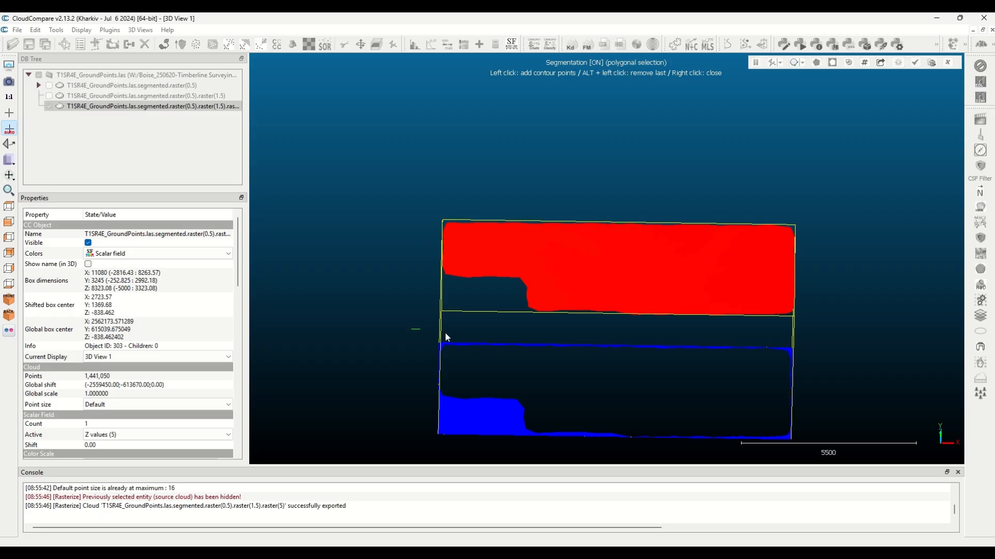
click(827, 329)
click(819, 454)
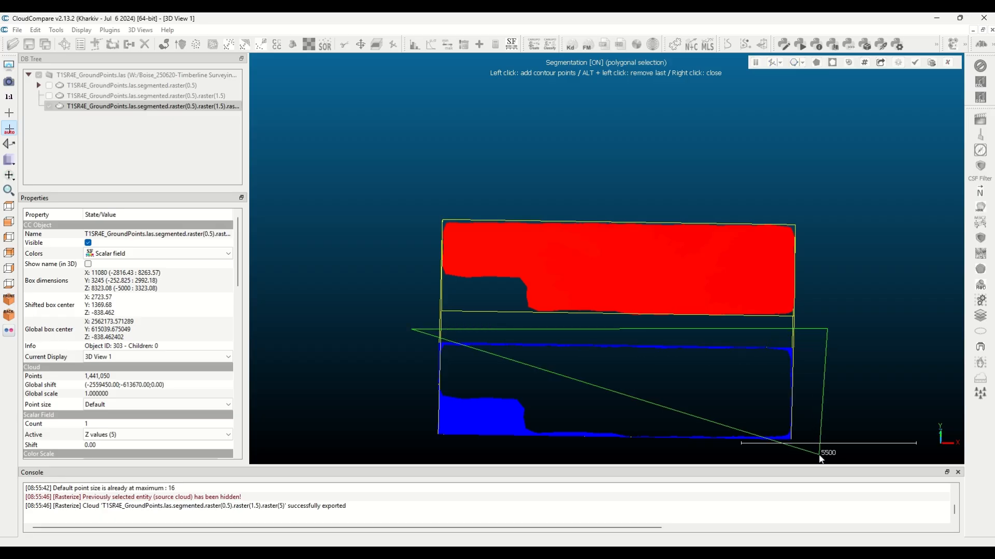
click(379, 442)
right_click(379, 442)
click(833, 62)
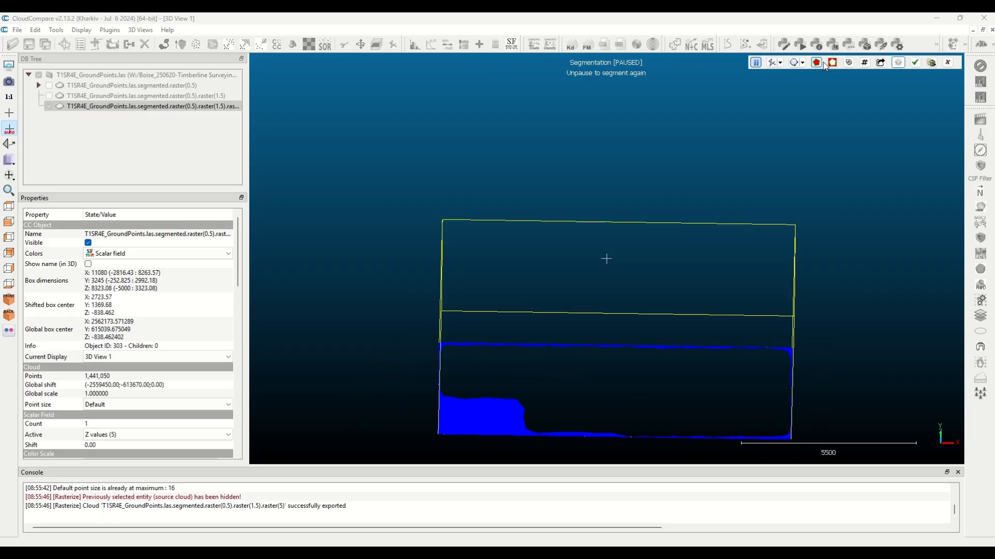
click(915, 62)
Delete the segmented cloud of flat filler points, keeping the terrain cloud
click(91, 117)
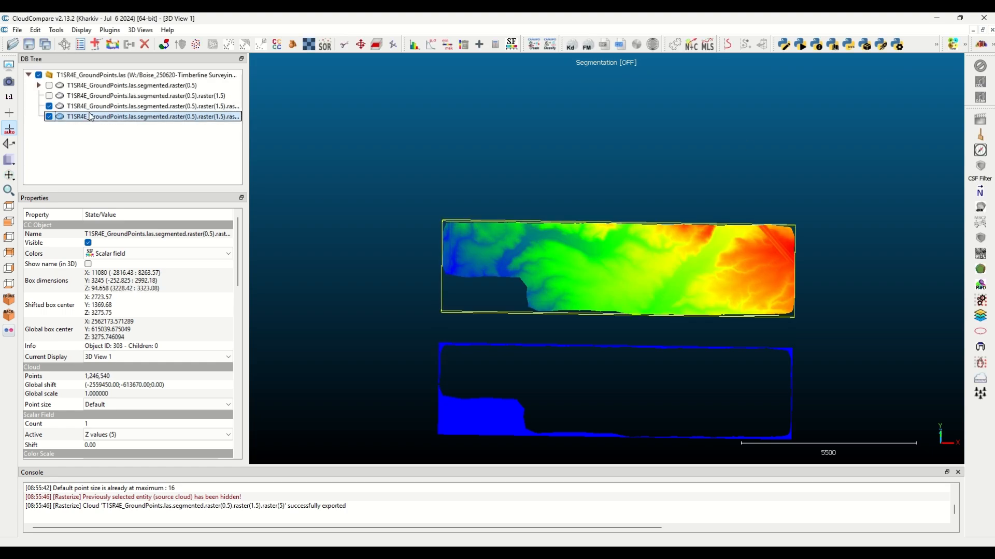
click(91, 106)
right_click(90, 107)
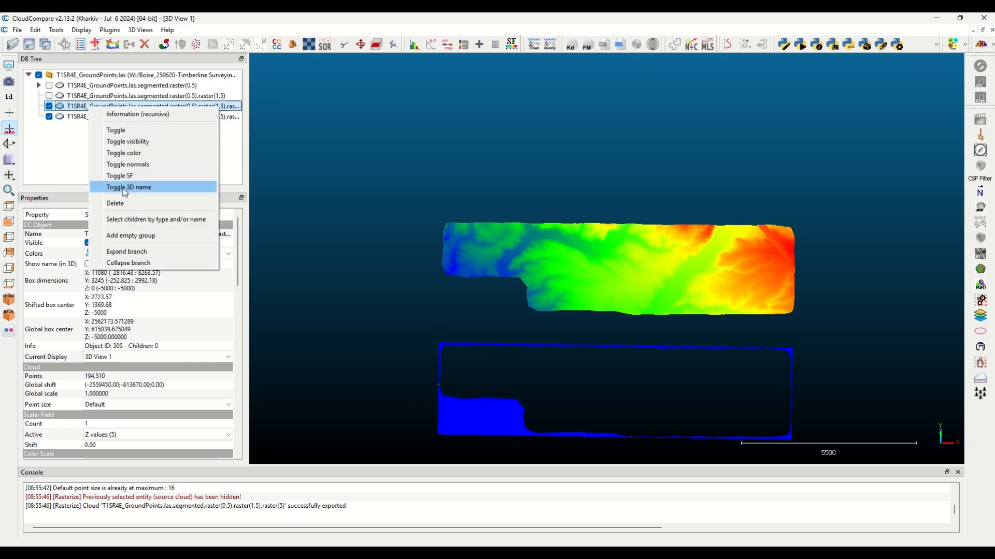
click(125, 204)
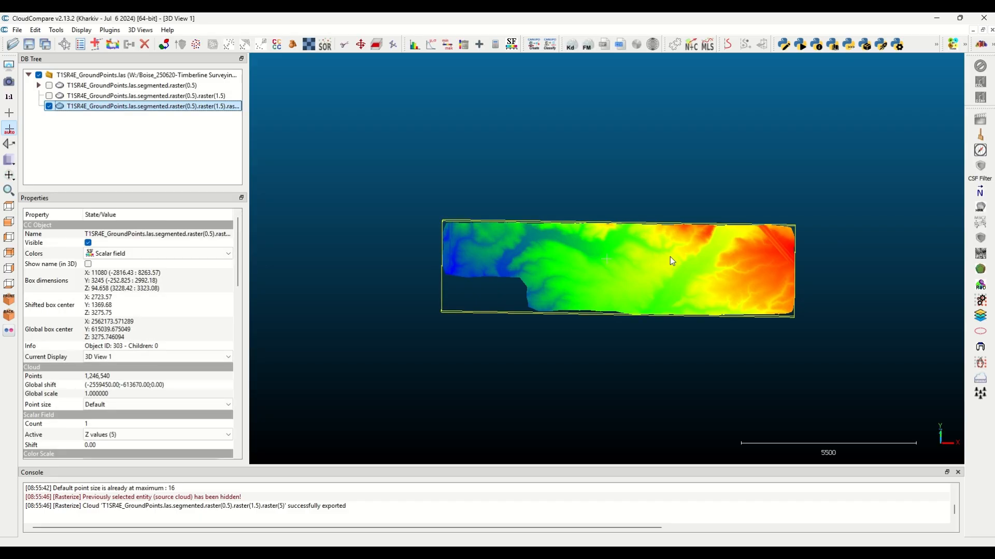
Rasterize the remaining terrain cloud at grid step 5 with minimum cell height, leaving empty cells empty
key(8)
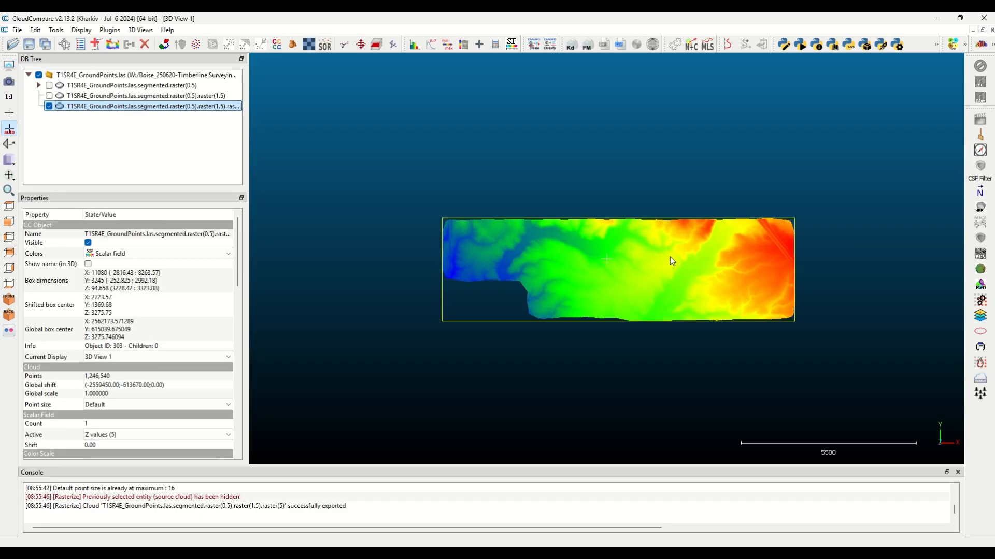
click(56, 30)
mouse_move(95, 58)
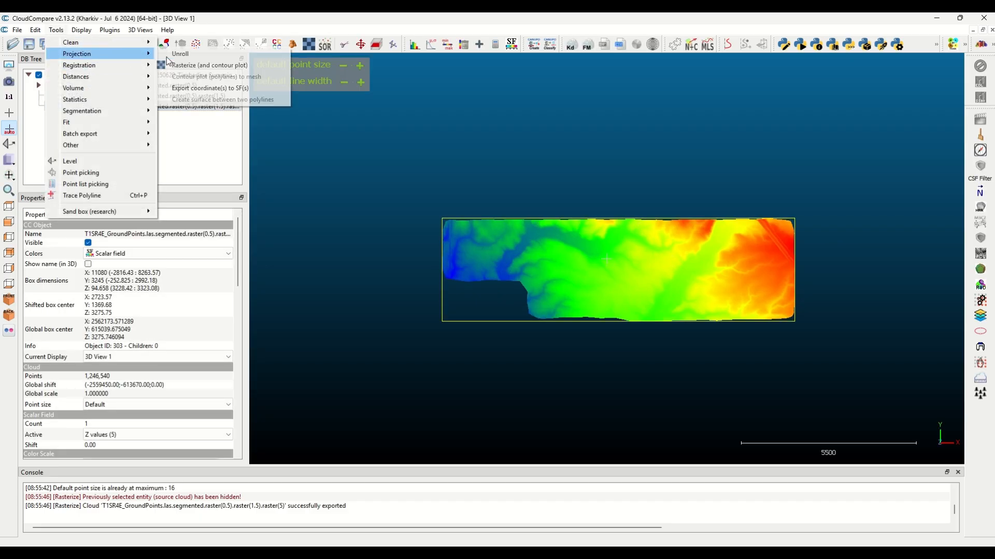
click(209, 64)
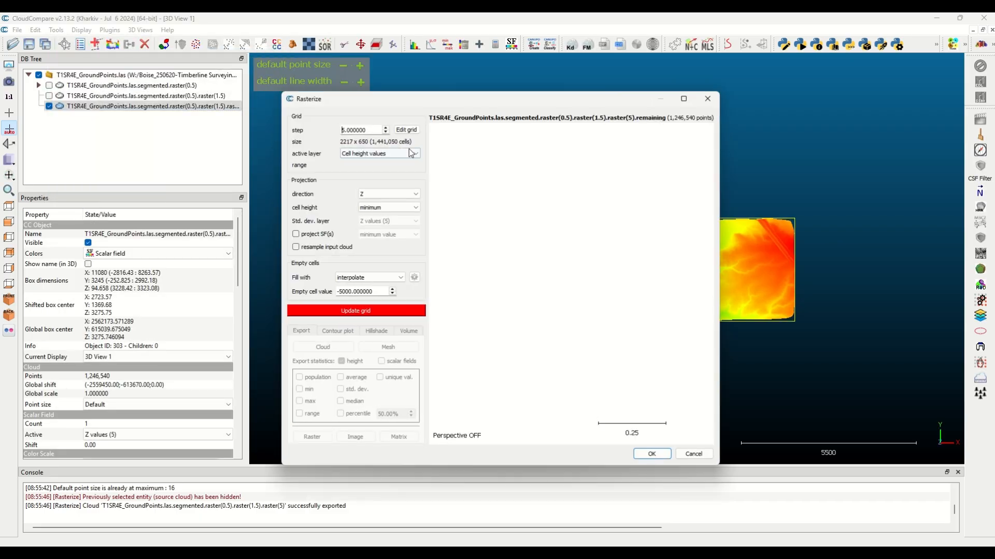
click(376, 278)
click(364, 287)
click(357, 310)
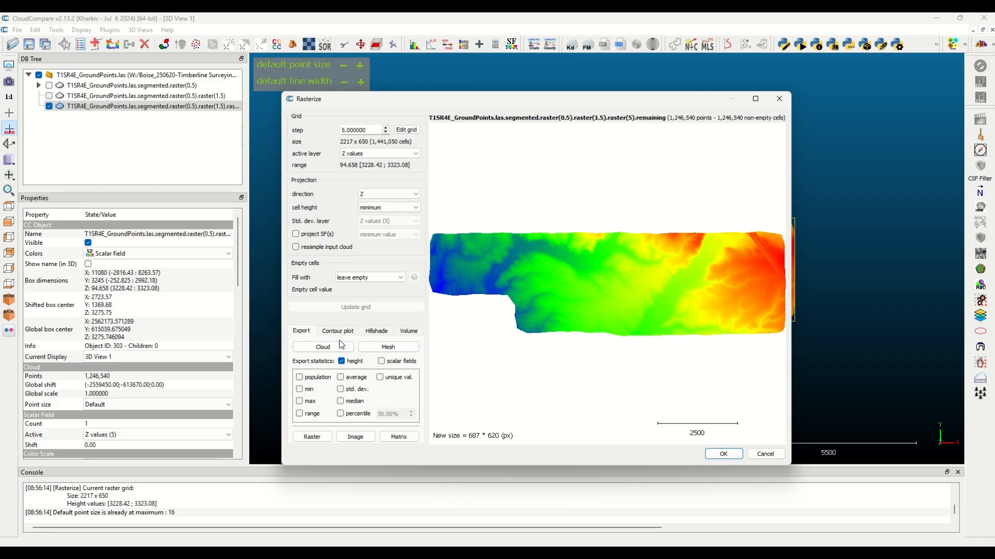
Export the grid heights as a geotiff raster named 2025_5ftDEM_noProj in the 001_RawSensorData/DEM folder
click(321, 438)
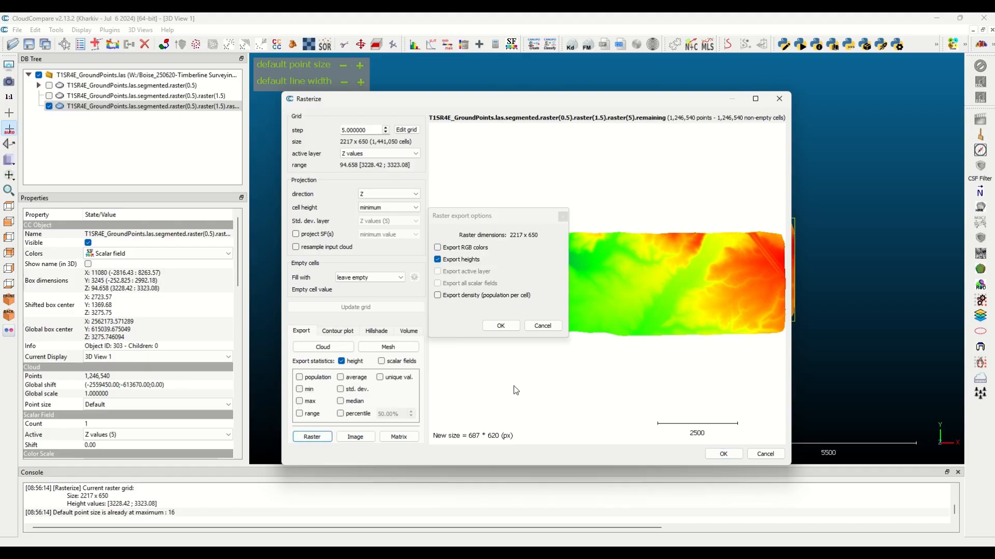
click(501, 326)
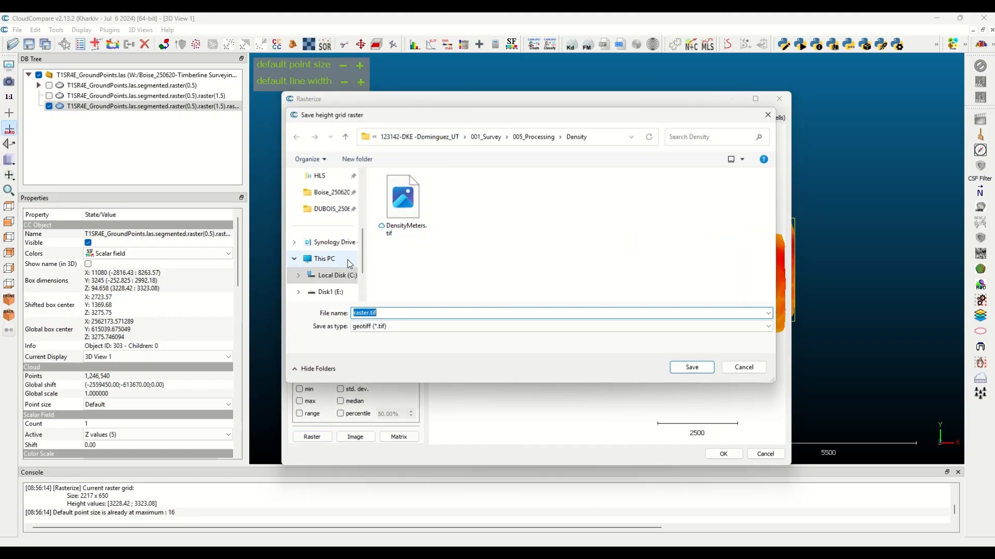
click(334, 191)
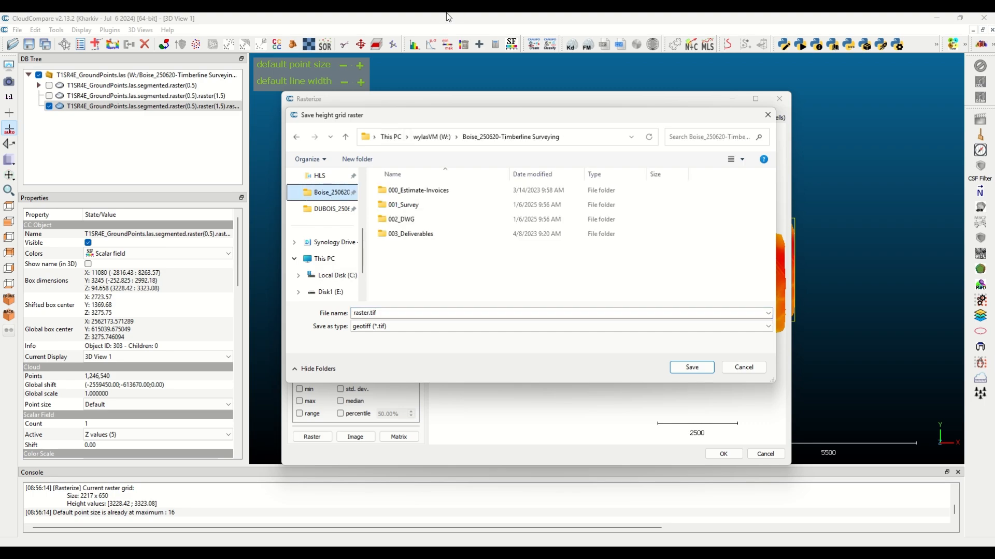
click(427, 44)
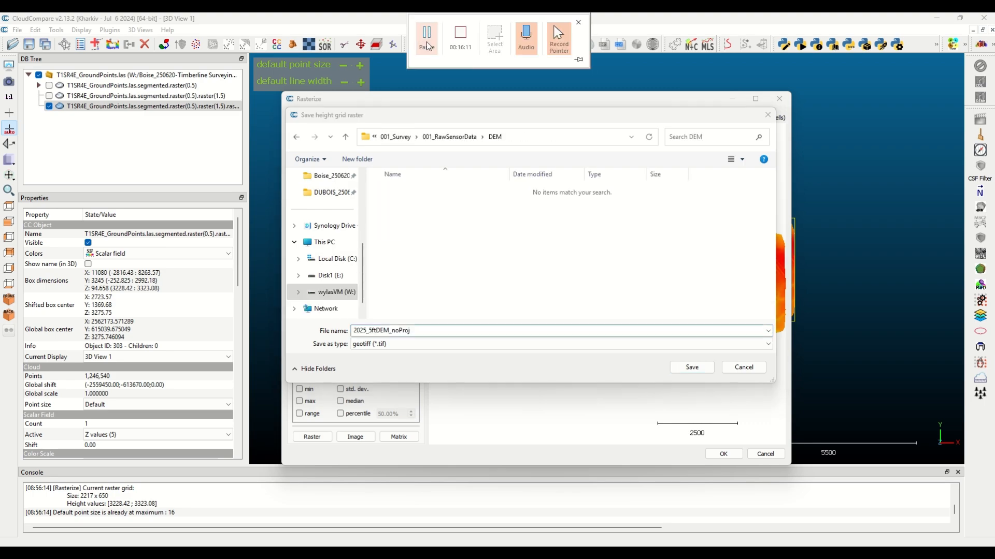
click(692, 367)
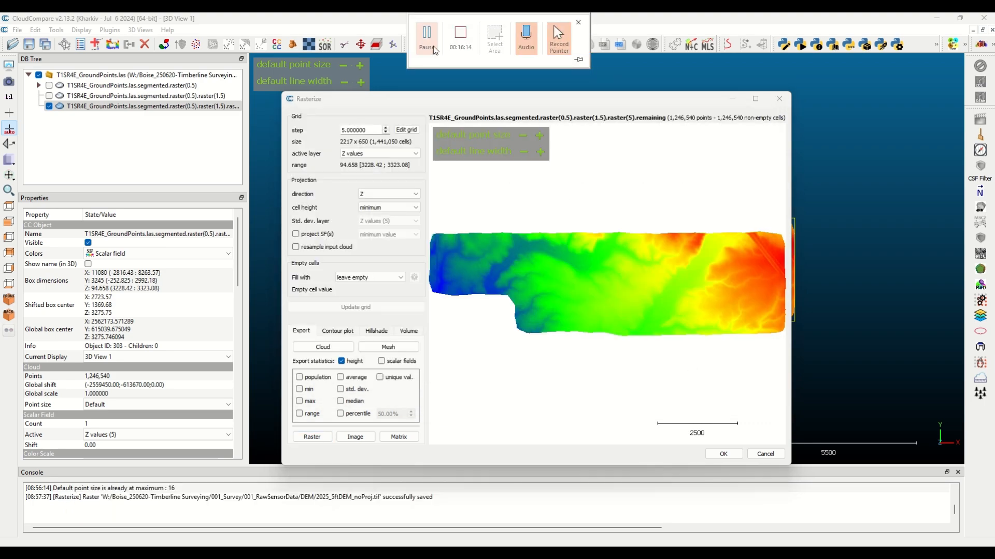
Generate a contour plot with start value 0, step 0.25, minimum vertex count 30 and line width 1, and inspect the contour lines
click(328, 331)
drag(381, 357, 281, 359)
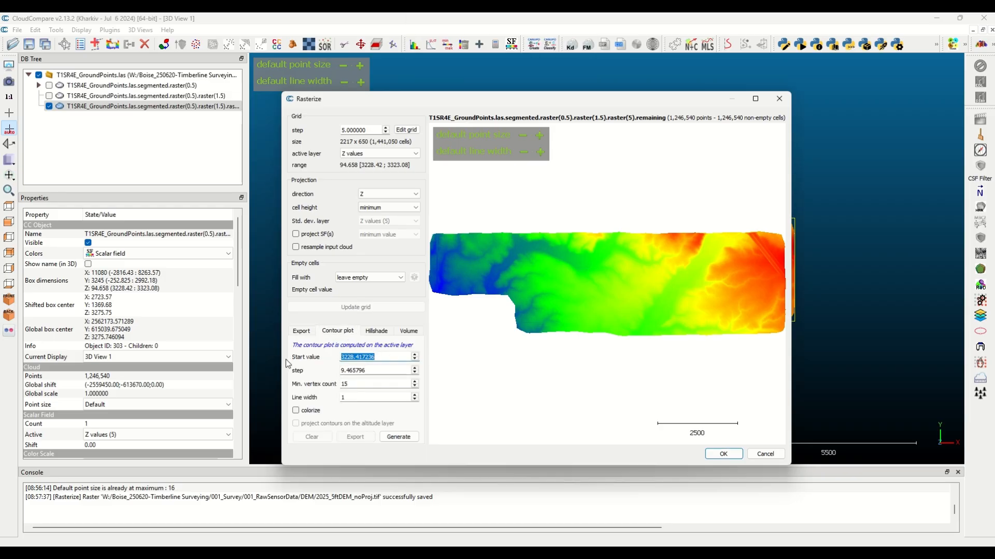
text(0)
key(Tab)
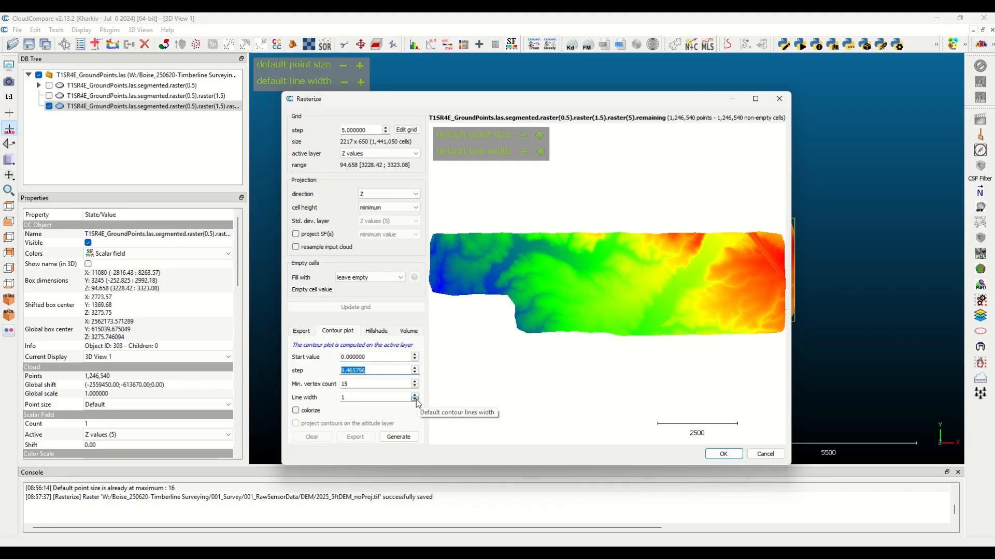
text(.25)
click(372, 387)
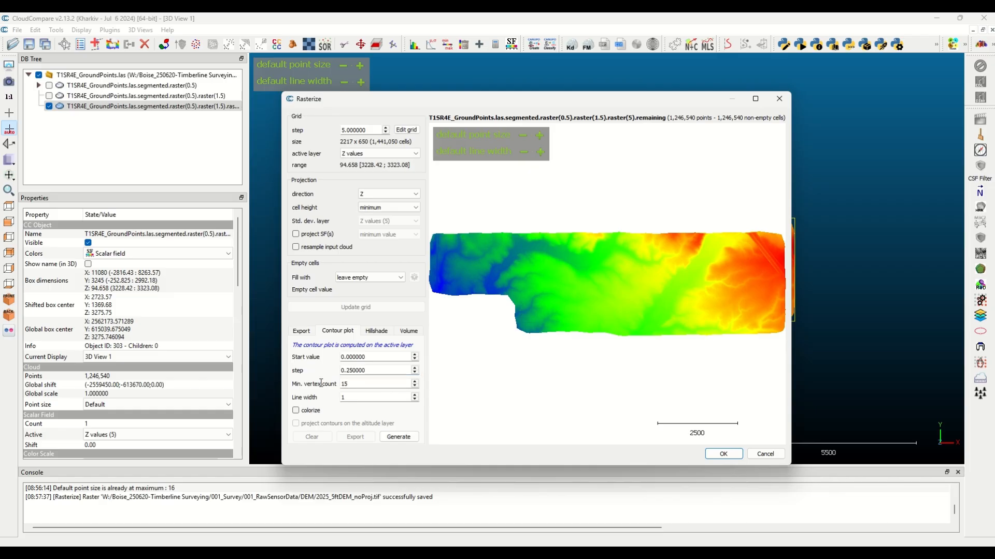
drag(355, 387, 338, 386)
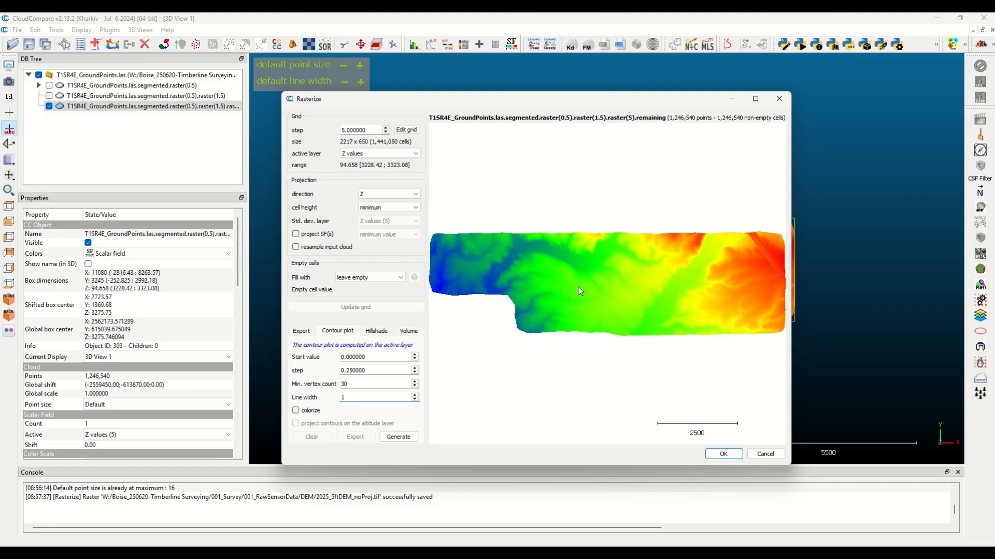
click(367, 395)
click(399, 437)
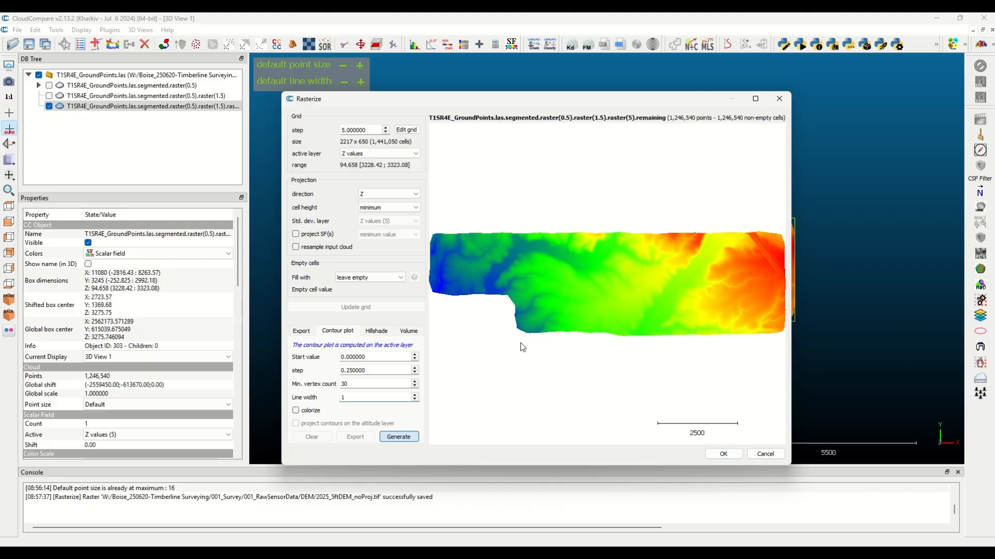
scroll(556, 256, up, 4)
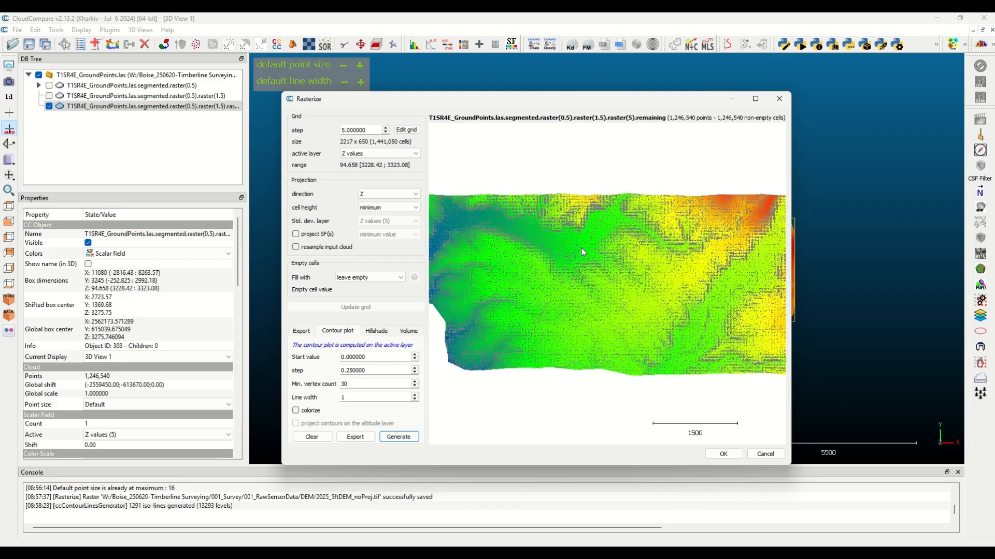
scroll(629, 226, up, 5)
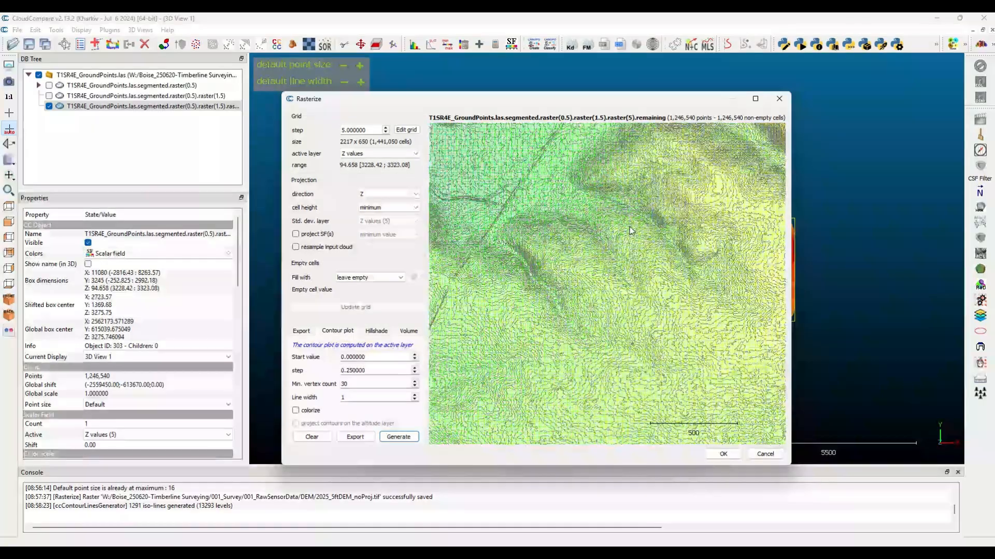
Export the generated 0.25-step contour lines as polylines into the project tree and close the rasterize tool
drag(512, 190, 529, 351)
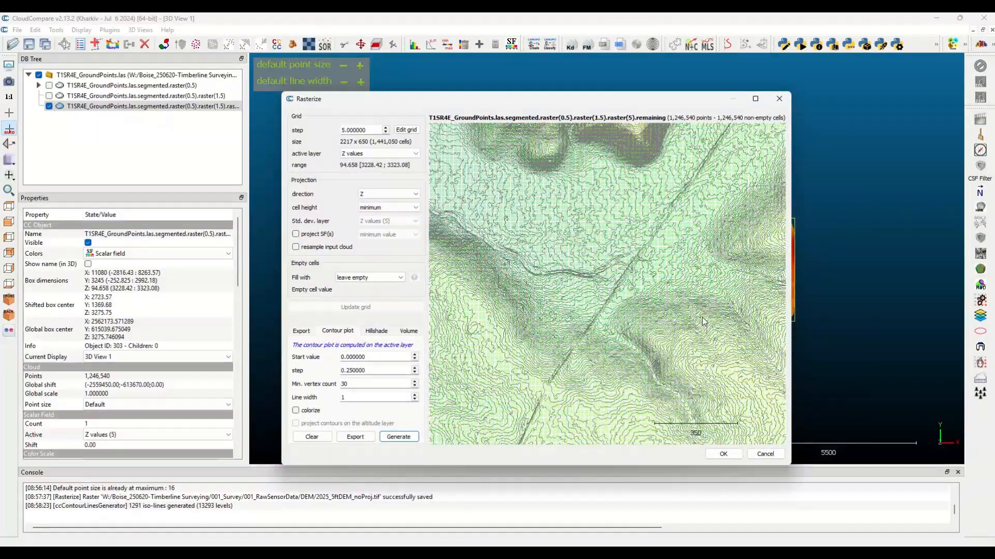
right_drag(489, 395, 725, 215)
scroll(725, 275, down, 4)
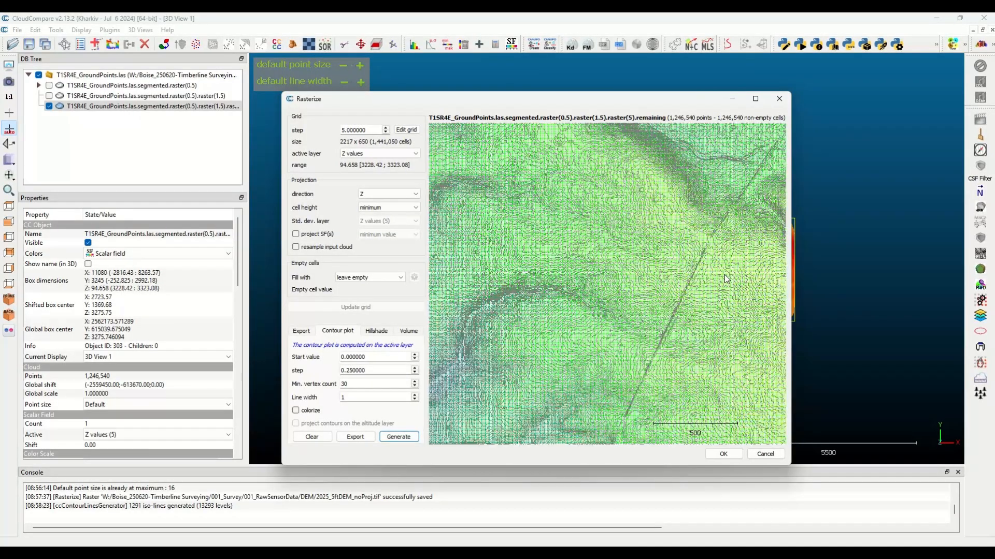
right_drag(467, 372, 654, 238)
scroll(611, 231, up, 10)
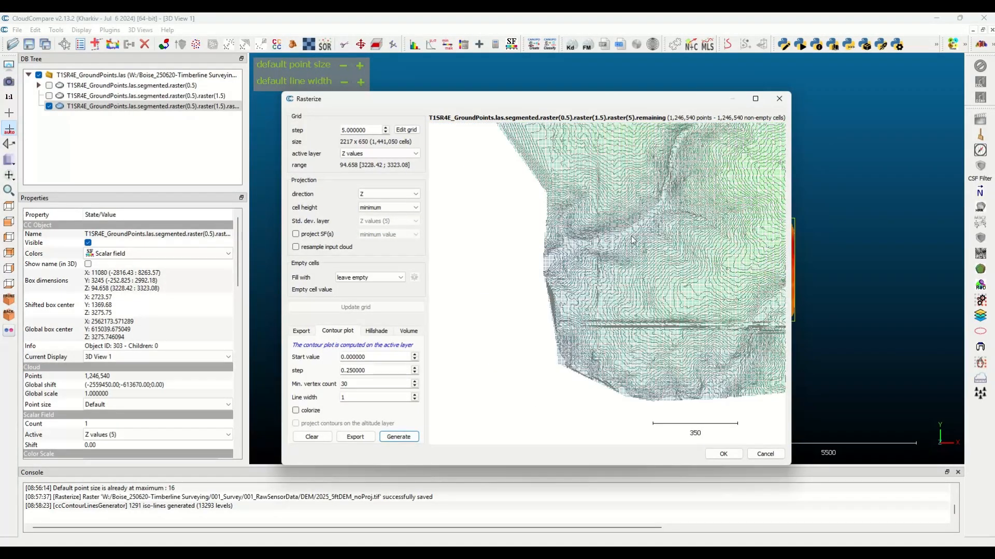
scroll(656, 257, up, 5)
right_drag(696, 323, 491, 300)
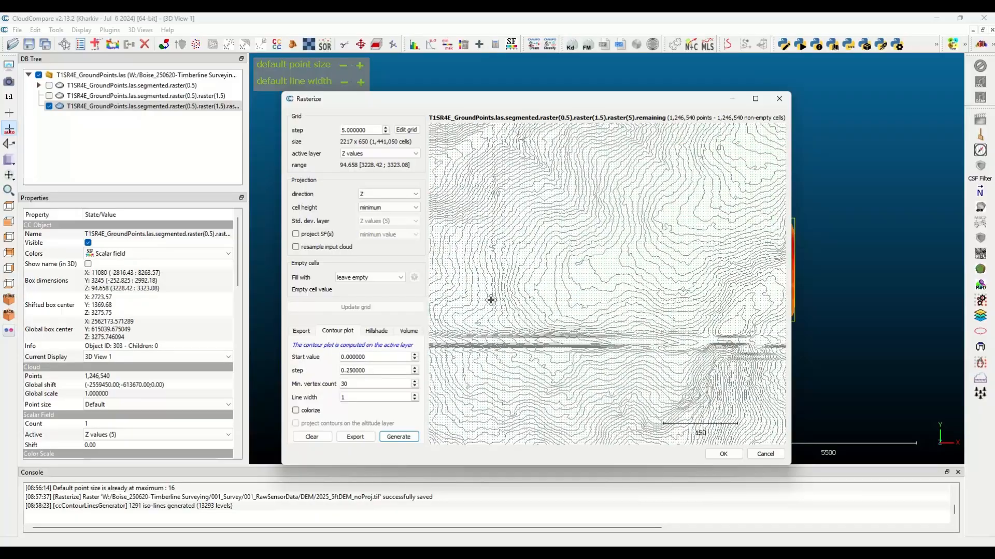
click(355, 437)
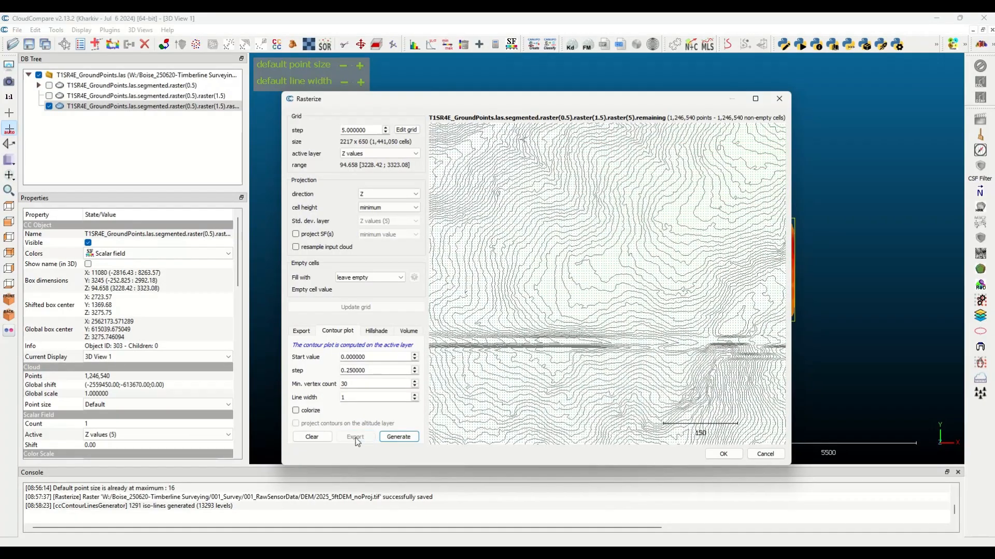
click(723, 454)
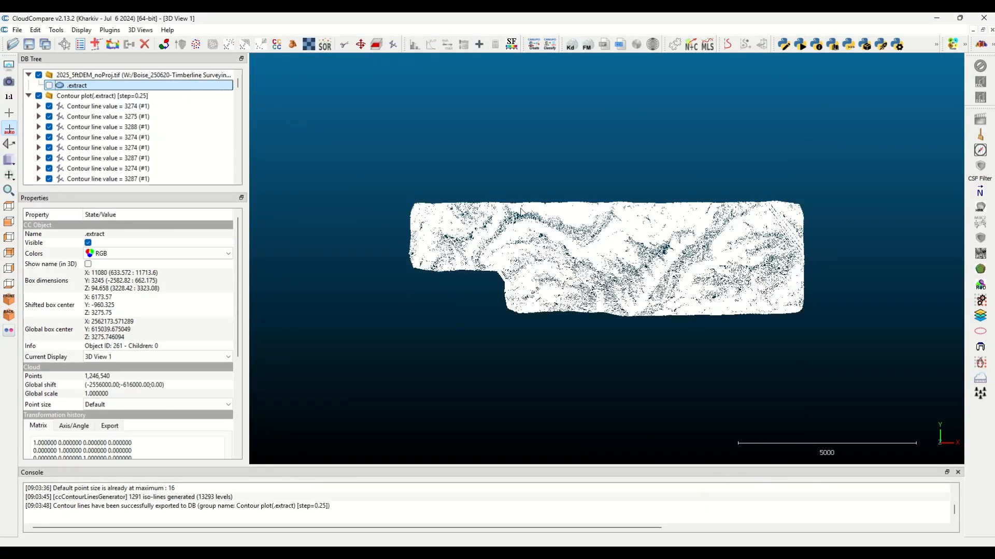
scroll(621, 223, up, 3)
scroll(493, 221, up, 4)
scroll(494, 221, down, 2)
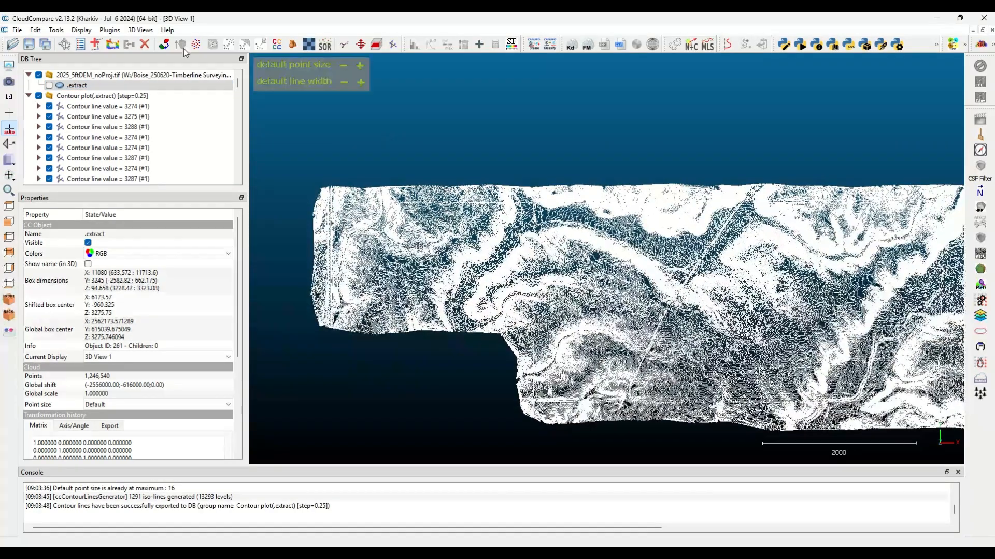
click(17, 30)
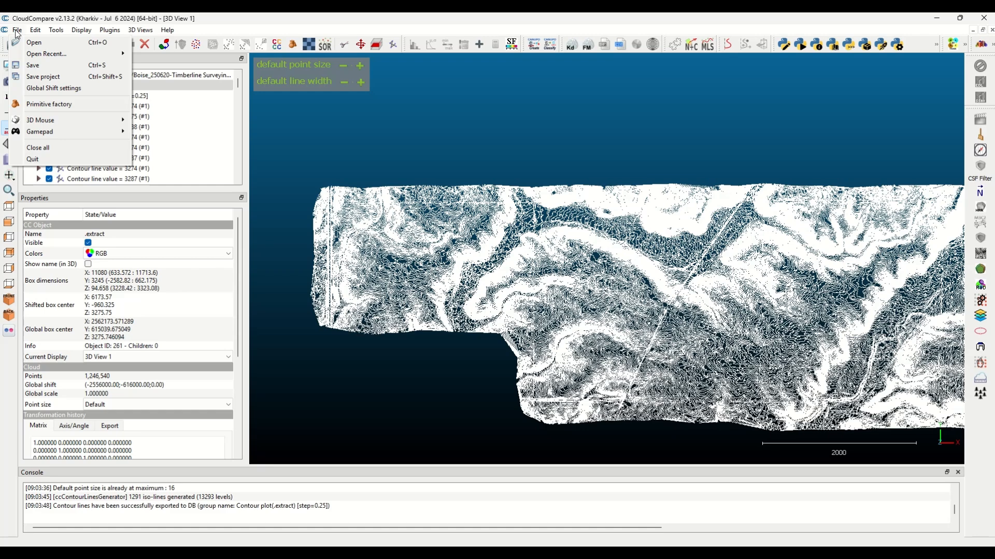
click(16, 32)
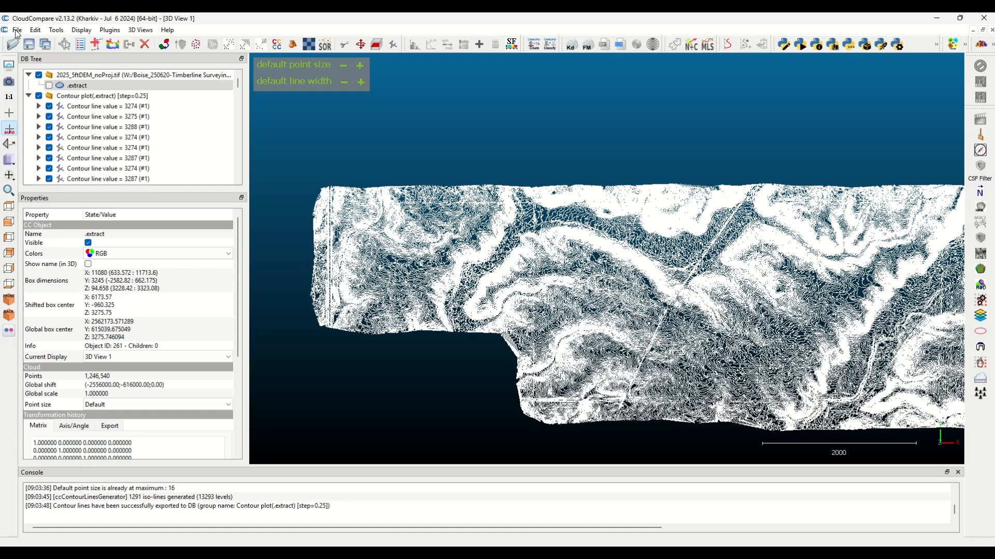
In File Explorer, review the exported files in the DEM folder, then the parent folders 001_RawSensorData and 001_Survey
key(super)
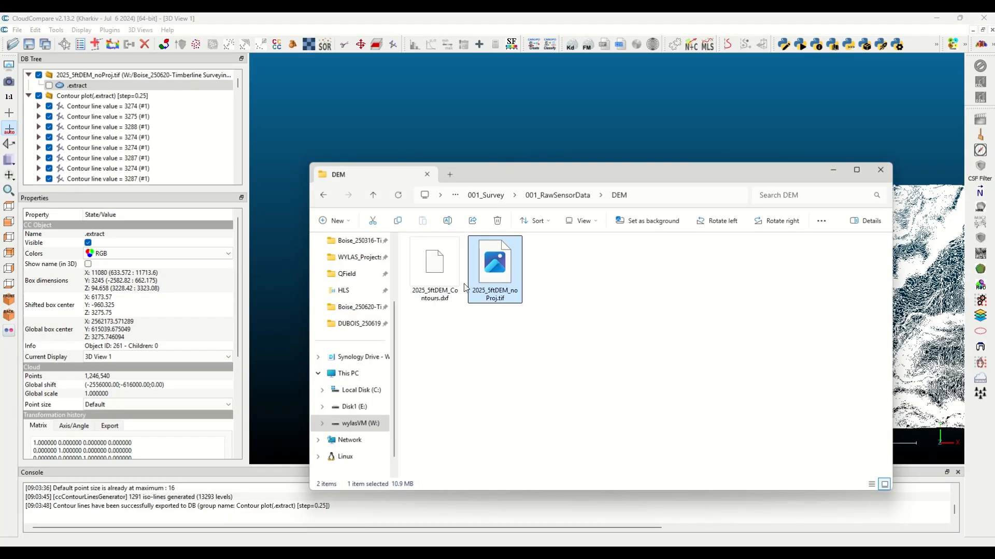
click(553, 196)
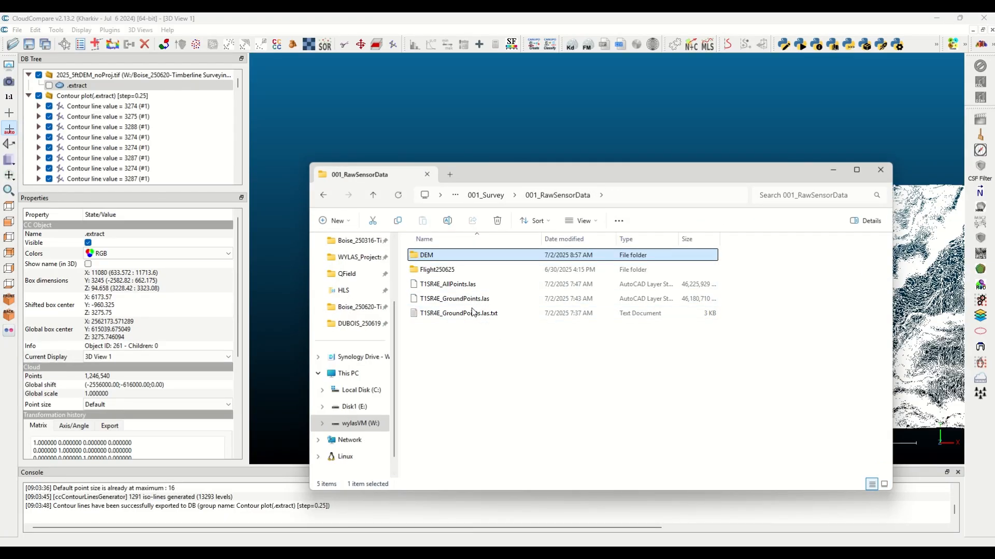
click(487, 196)
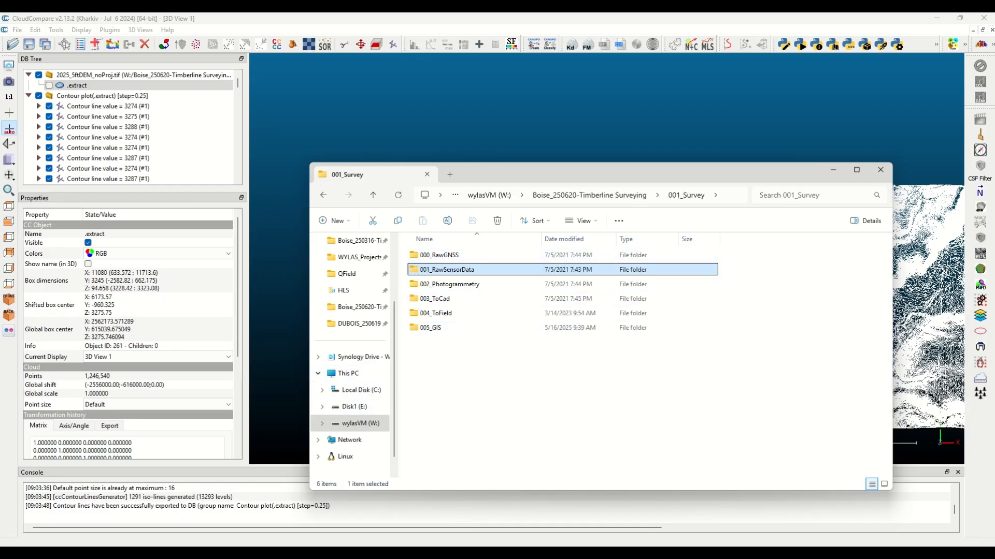
Switch to Trimble Business Center, hide the CONTROL layer and all point cloud regions, and select the remaining TARGET points
key(super)
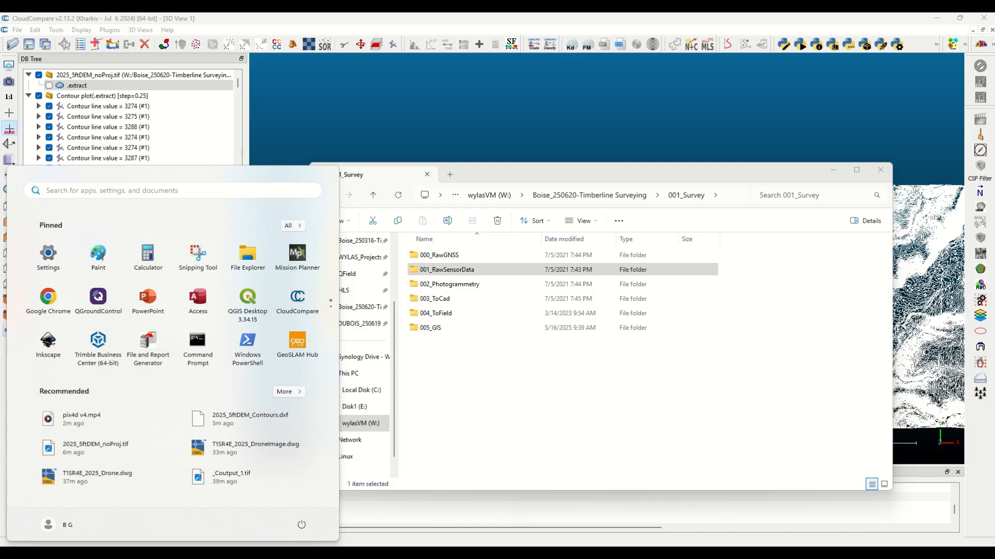
click(204, 500)
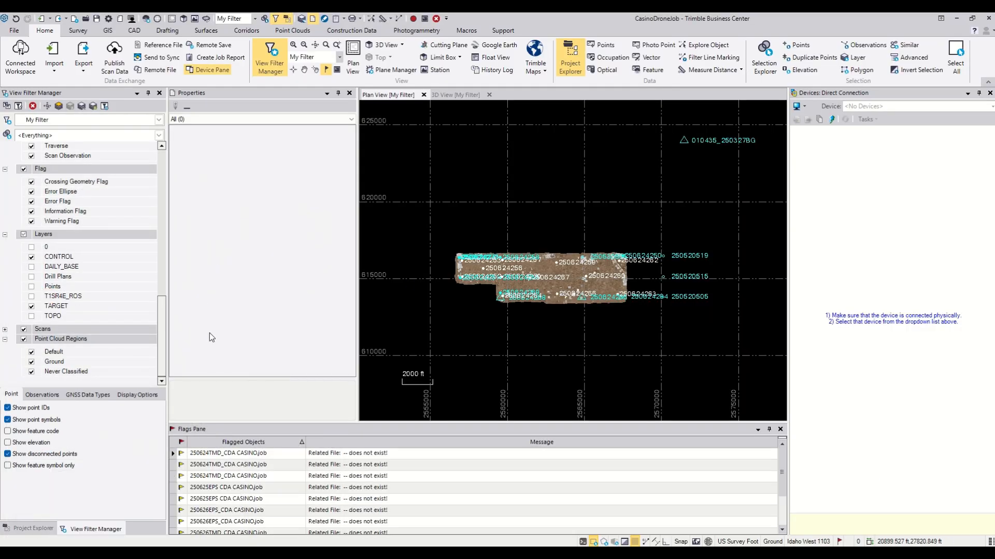
click(31, 257)
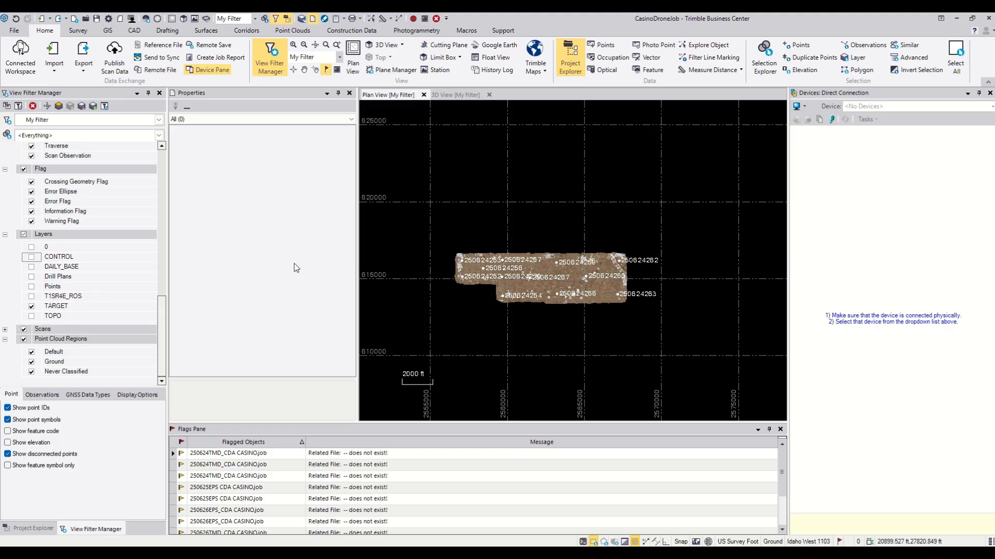
click(24, 340)
drag(423, 226, 690, 326)
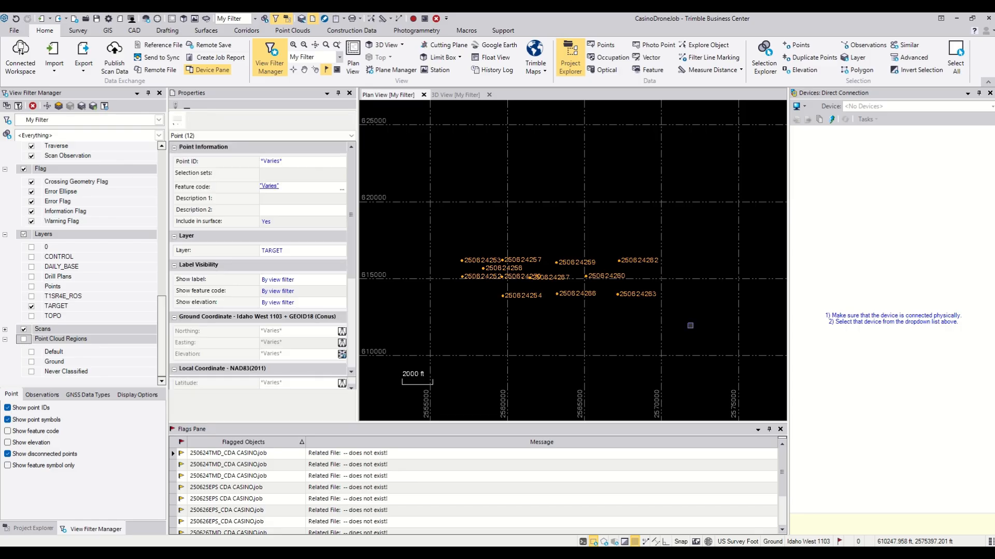
Set up a custom P,N,E,elev,Code export of the selected target points into the 001_Survey/003_ToCad folder
click(83, 54)
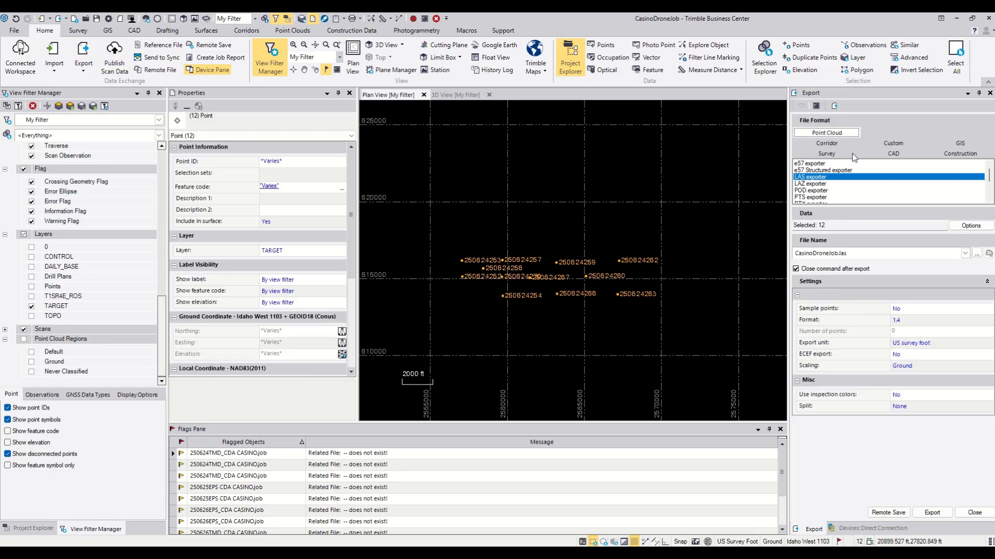
click(893, 145)
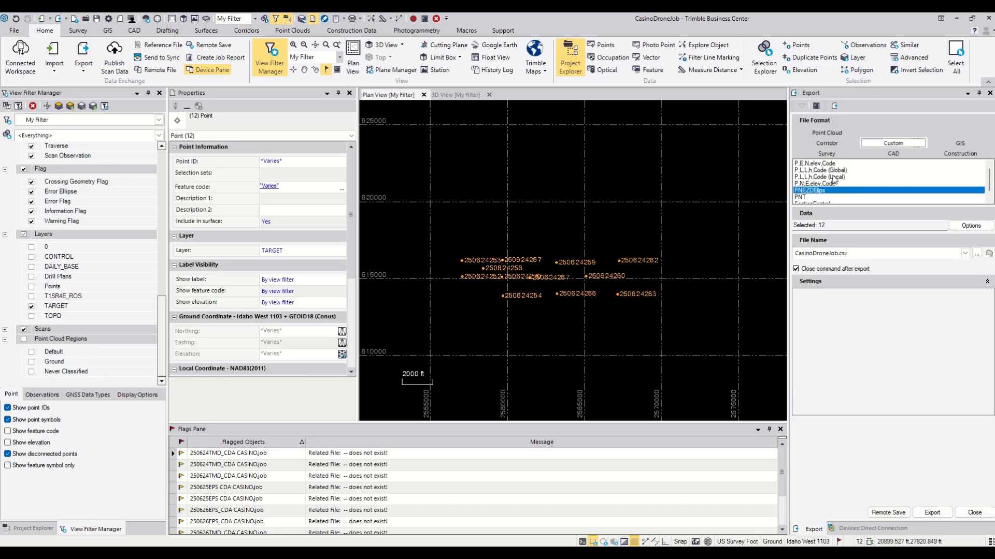
click(819, 185)
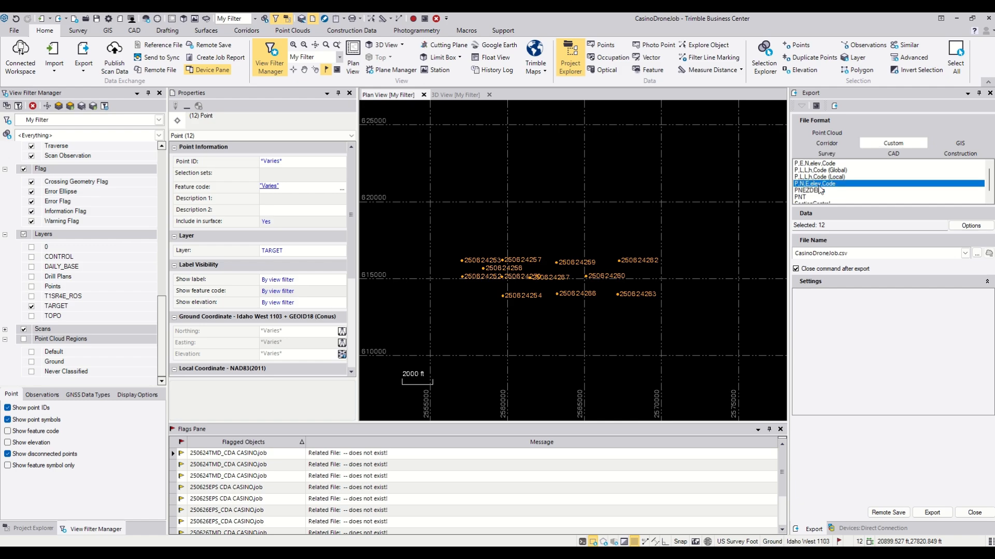
click(977, 255)
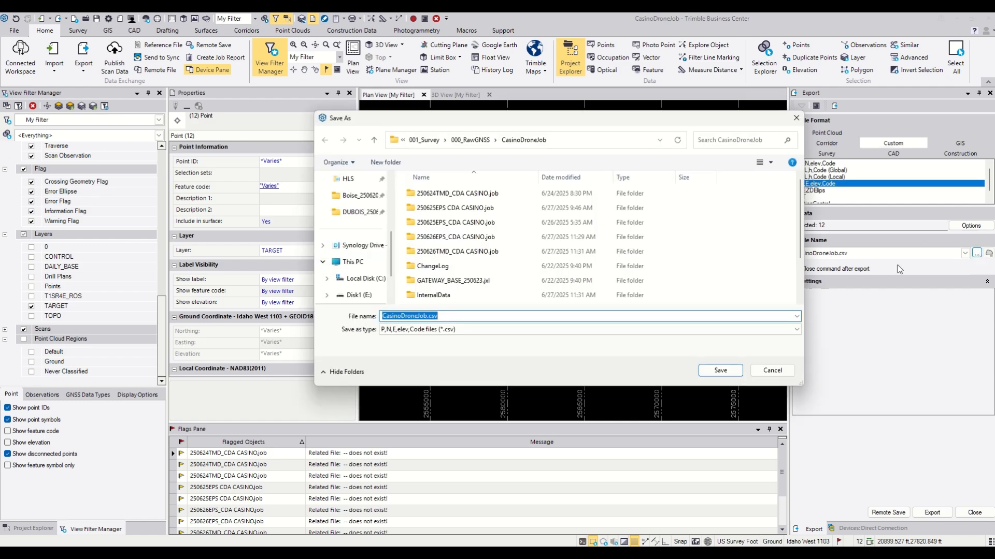
click(420, 145)
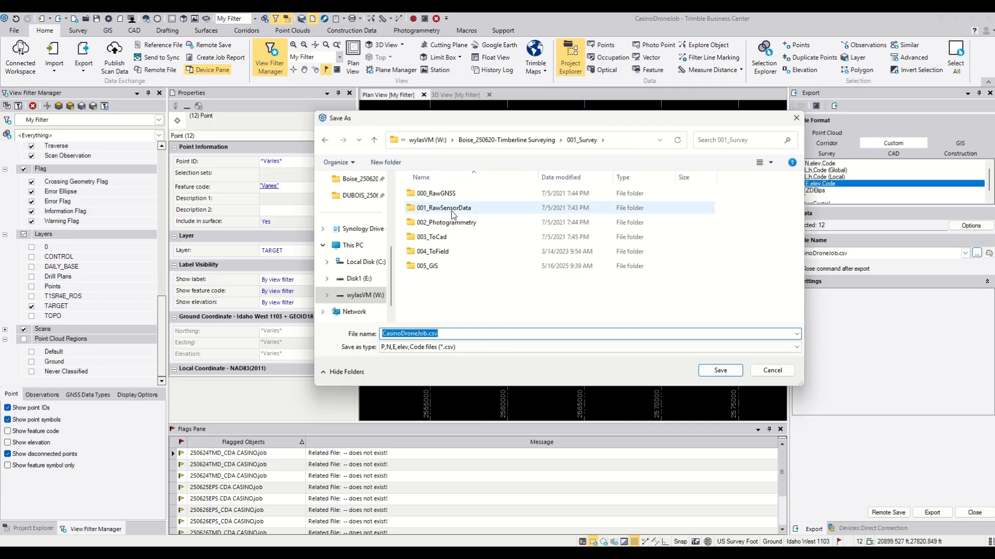
double_click(443, 237)
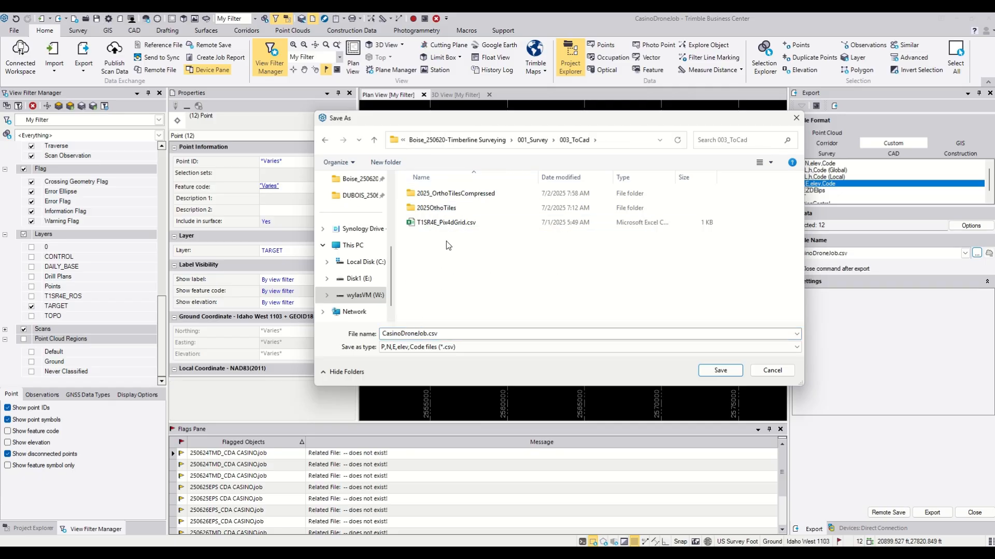
Name the output file T1SR4E_TargetsGround.csv and export the target points
click(445, 222)
click(428, 333)
click(428, 333)
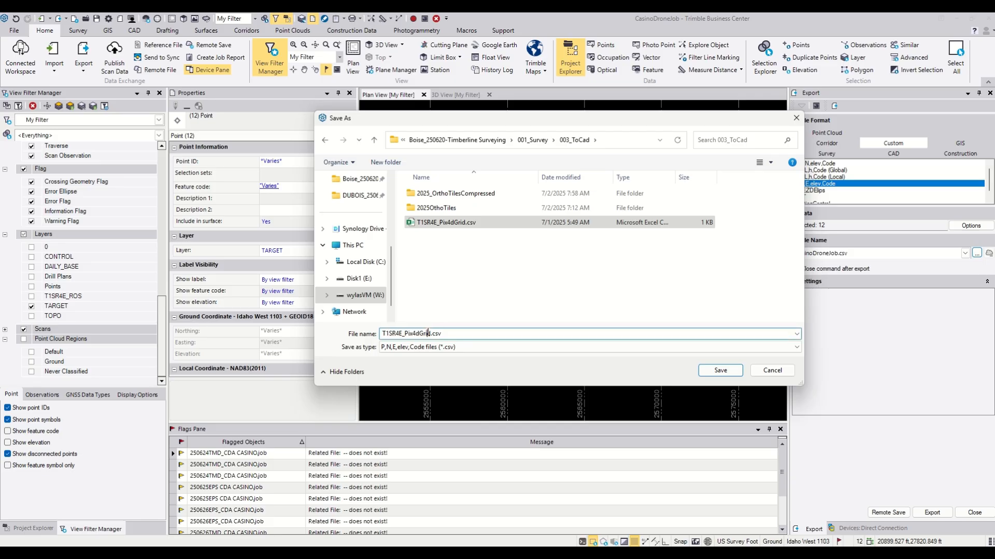
key(BackSpace)
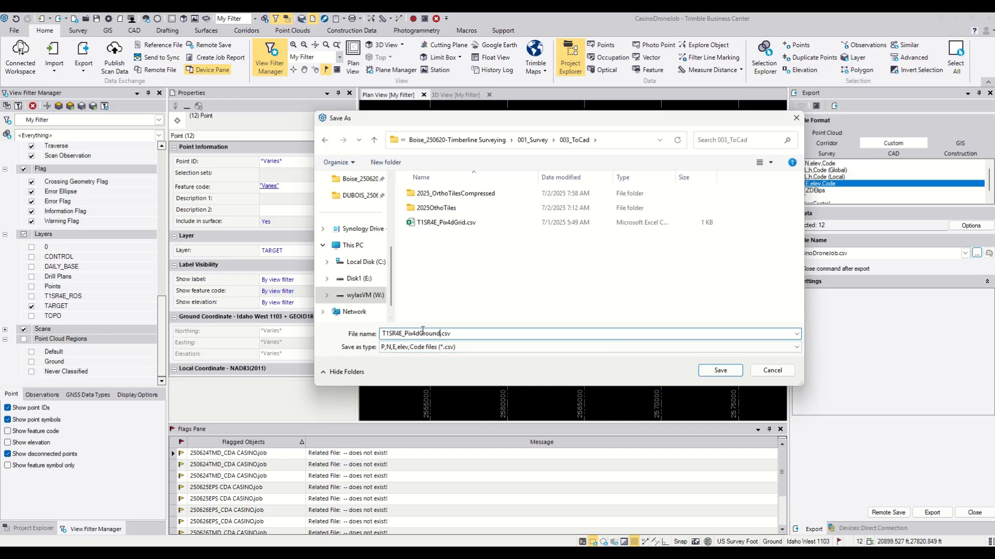
key(BackSpace)
key(BackSpace)
key(BackSpace)
key(BackSpace)
text(Targets)
click(720, 370)
click(932, 512)
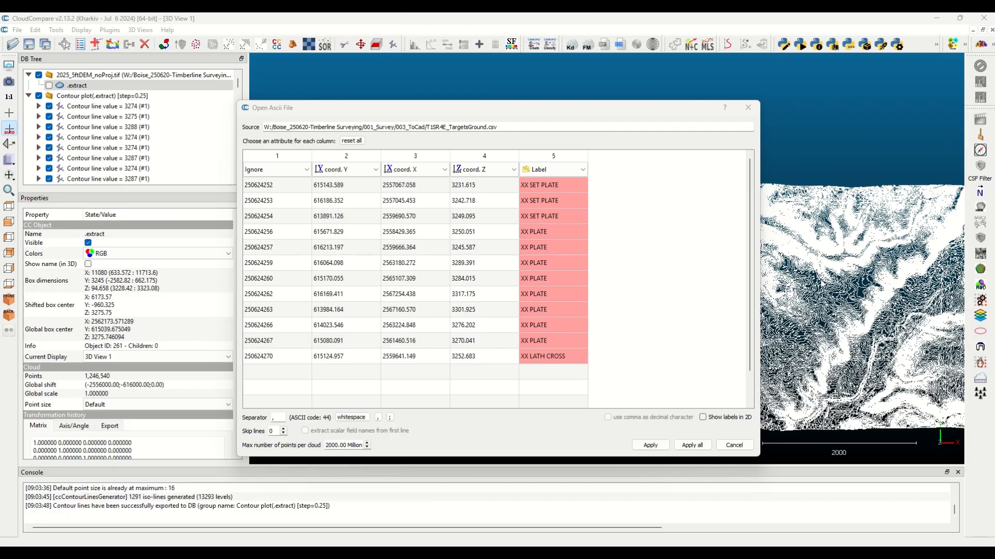
Load T1SR4E_TargetsGround.csv into CloudCompare as Y, X, Z and label columns, using the previous global shift of -2556000, -616000, 0
click(653, 445)
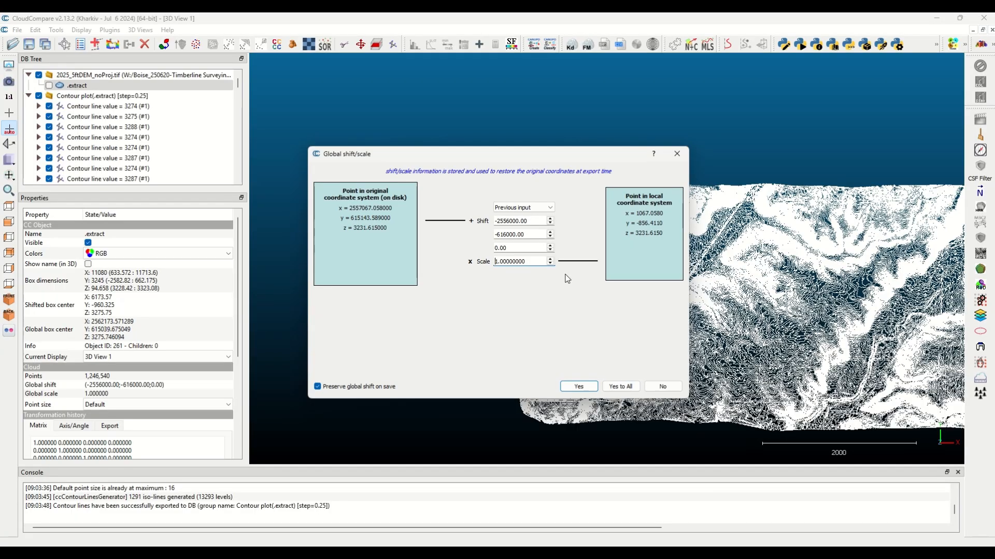
click(625, 386)
scroll(501, 195, up, 5)
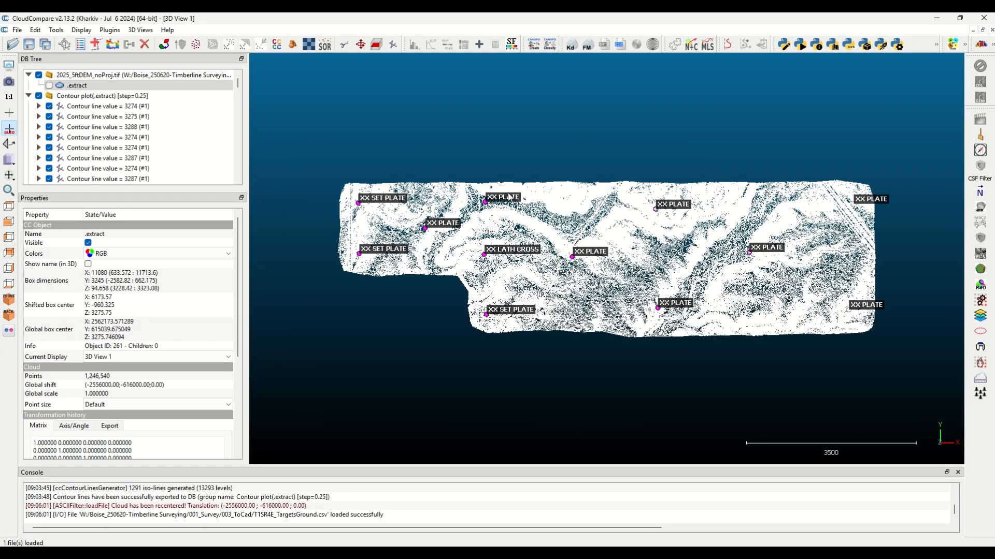
scroll(496, 236, up, 5)
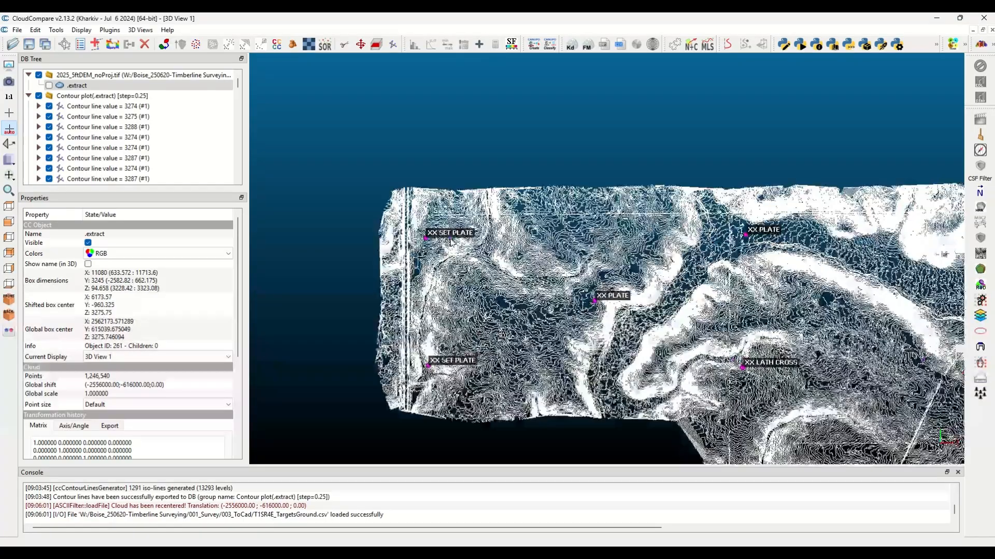
scroll(583, 286, up, 5)
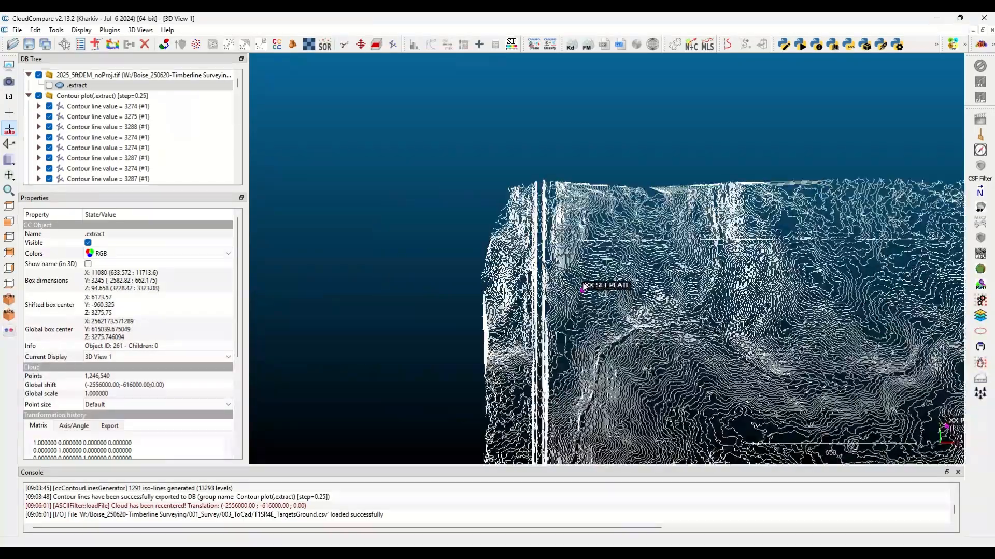
scroll(582, 314, up, 3)
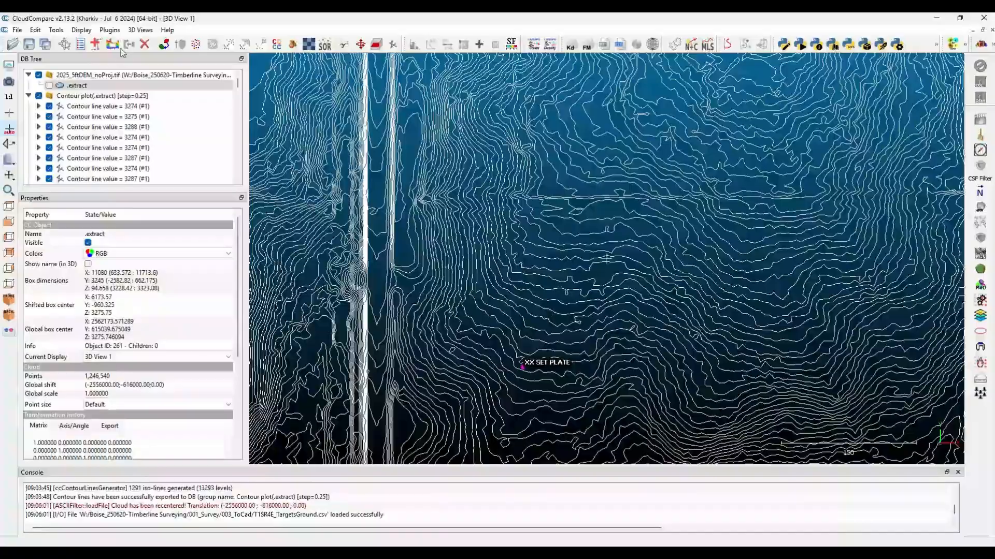
Trace a polyline over the contour plot between the two westernmost XX SET PLATE targets
click(202, 95)
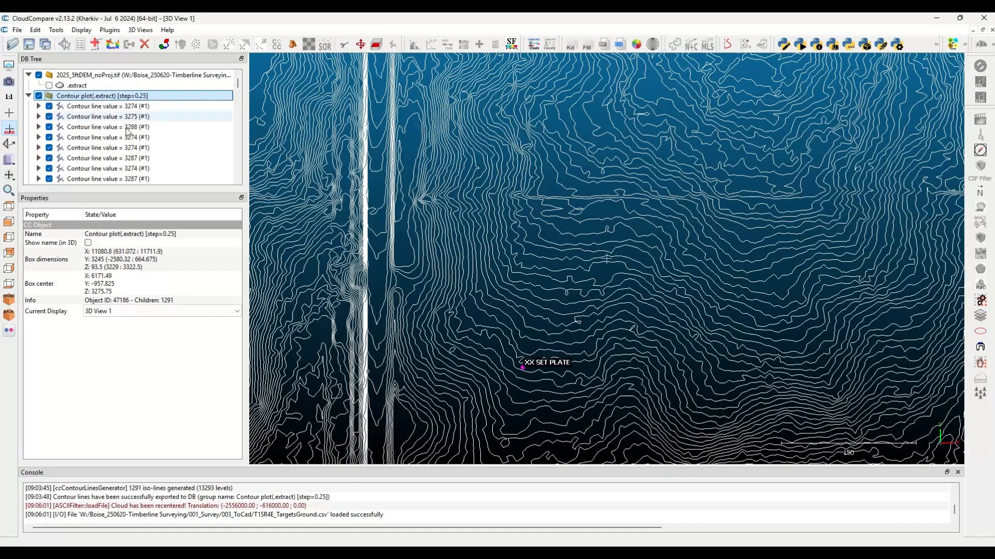
right_drag(506, 393, 519, 278)
scroll(518, 278, up, 3)
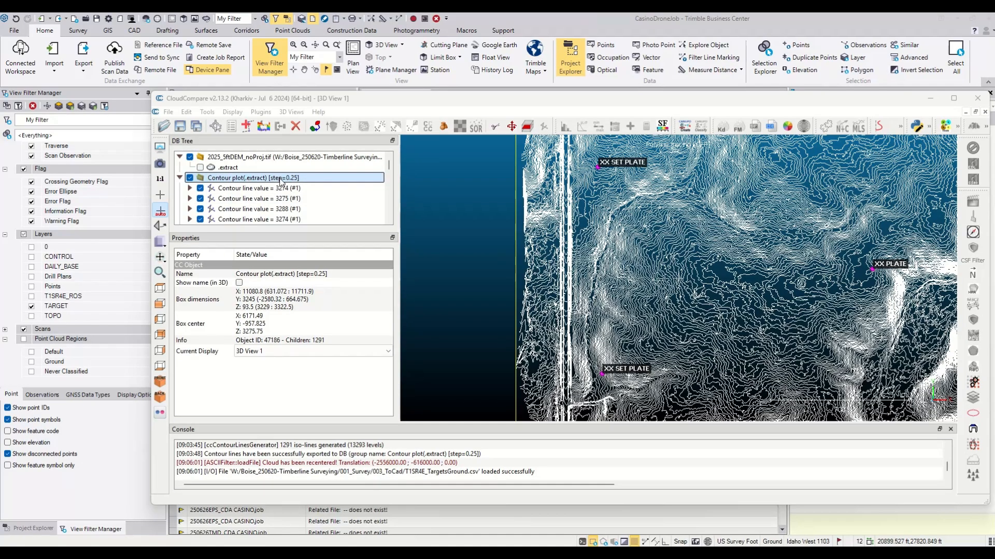
click(250, 126)
click(597, 166)
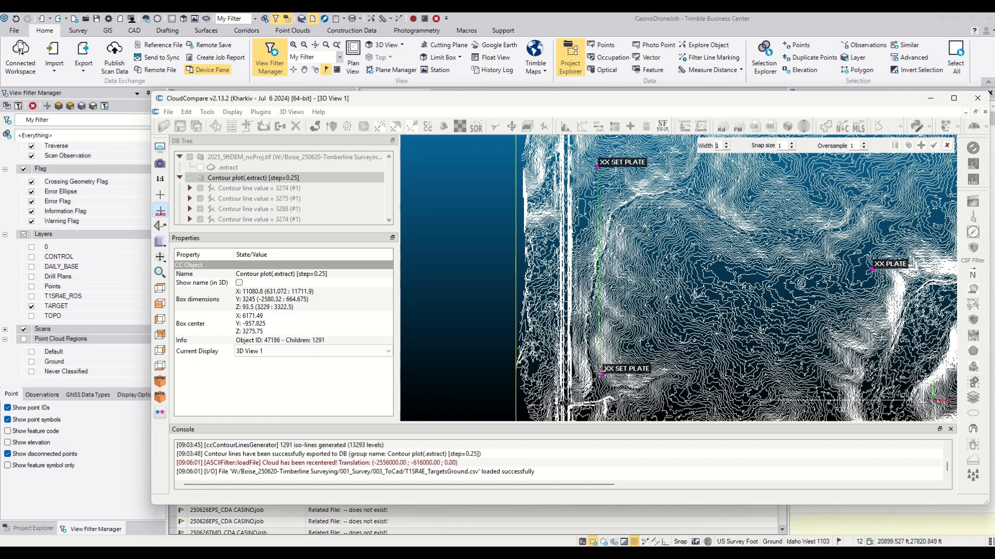
click(601, 372)
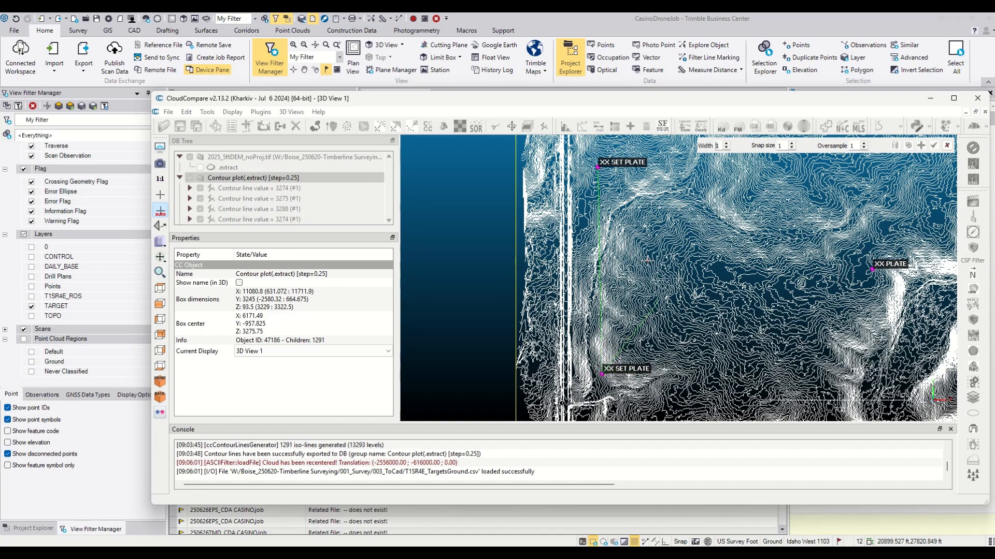